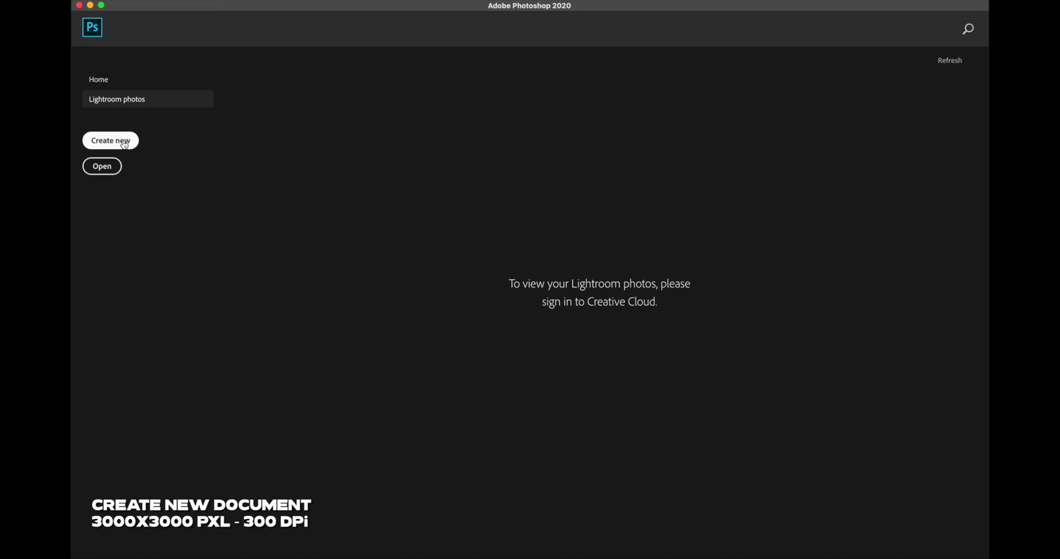
# Make a new 3000 × 3000 px, 300 ppi document named GRAPHIC SHIRT, fitted on screen.
pyautogui.click(124, 145)
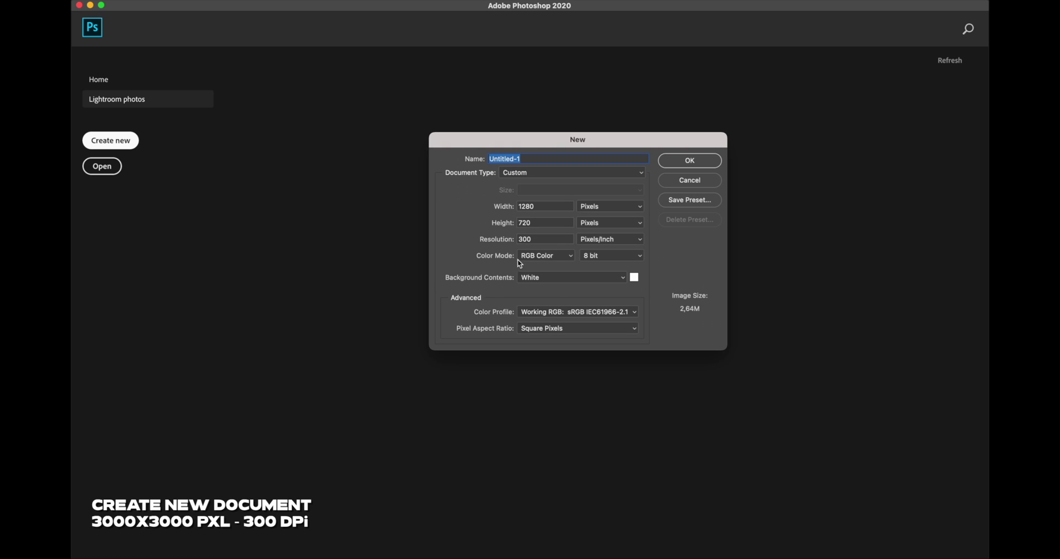
pyautogui.doubleClick(556, 209)
pyautogui.write('3000')
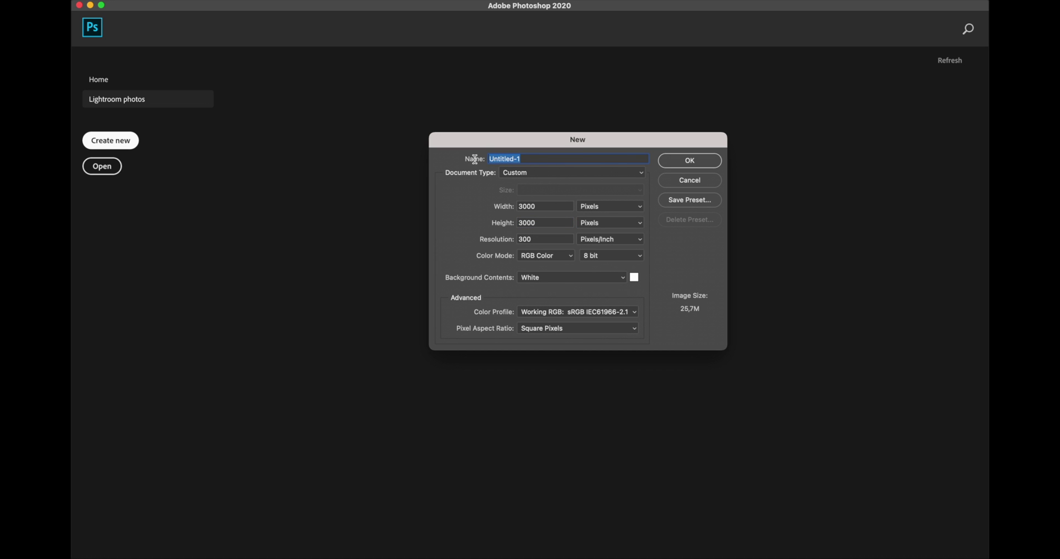
pyautogui.write('H')
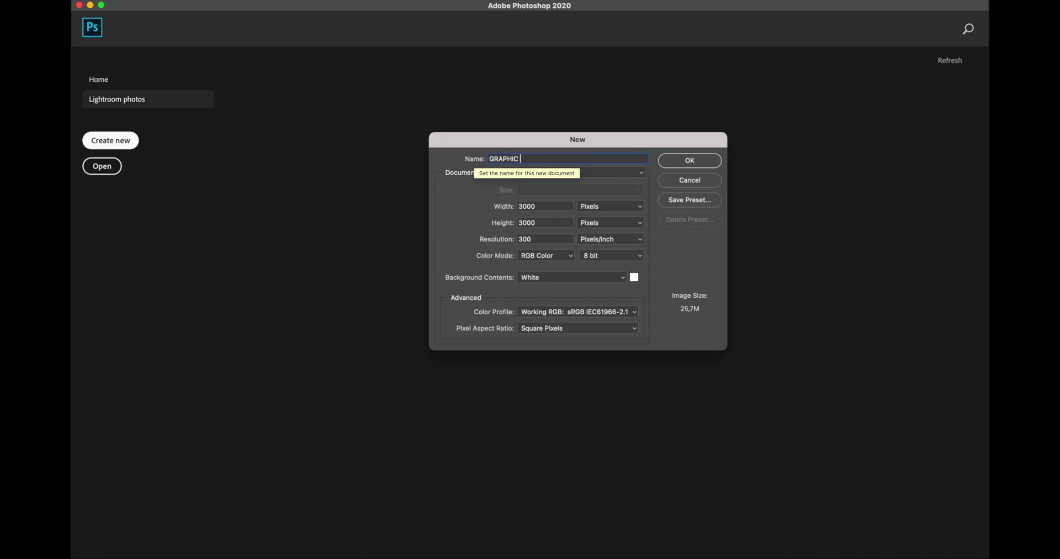
pyautogui.write('T')
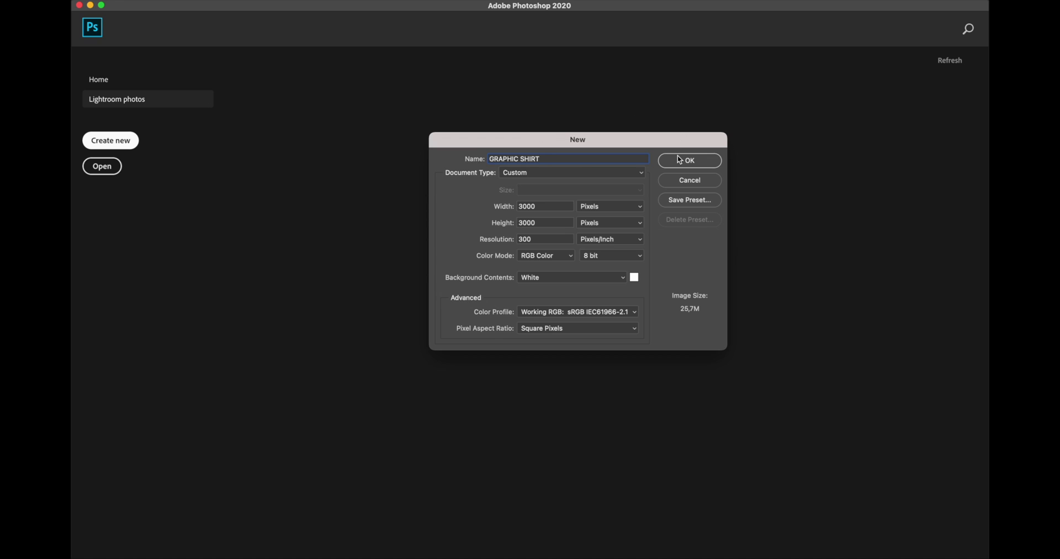
pyautogui.press('Return')
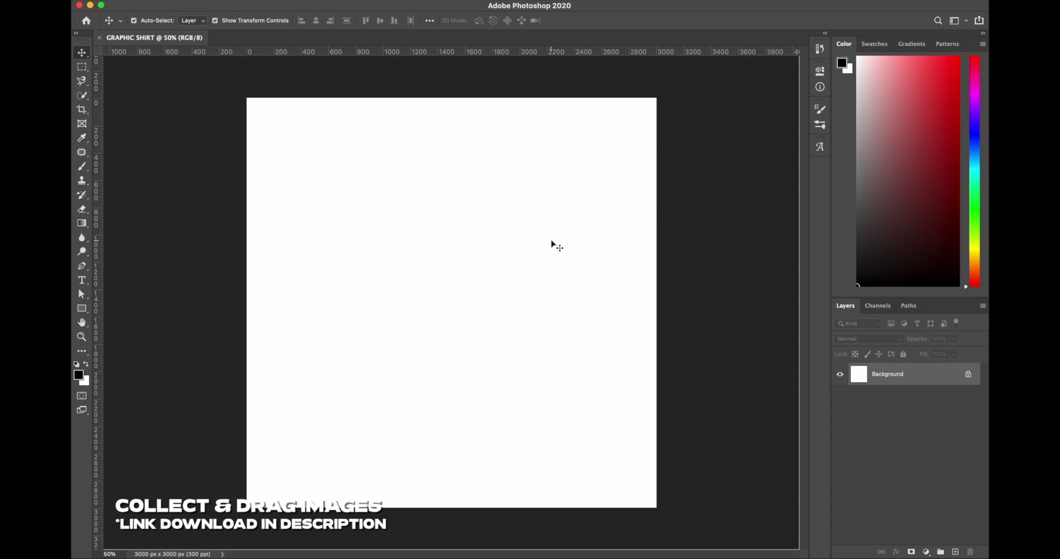
pyautogui.press('super+0')
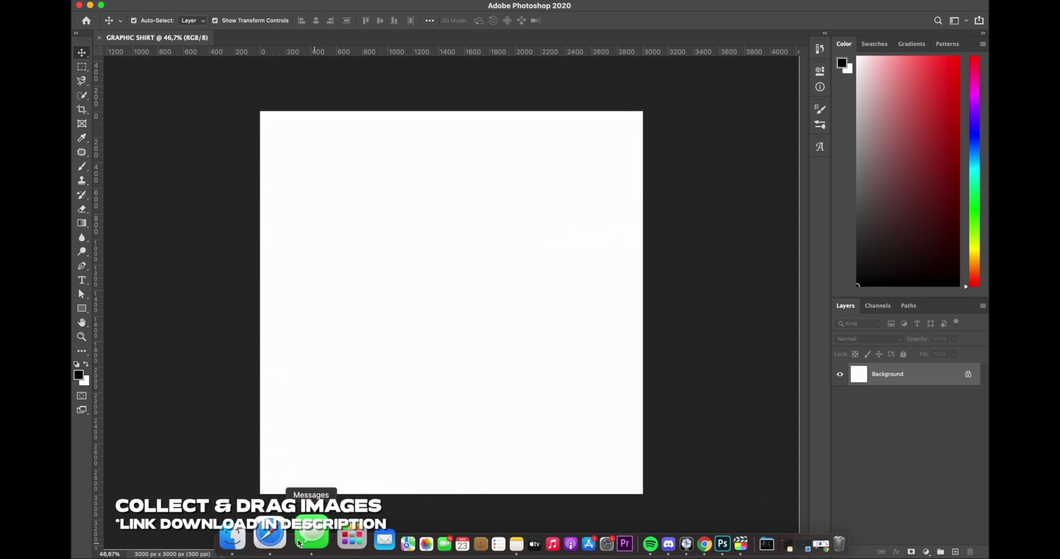
# Place the lips, bullet and candy images from Finder into the document.
pyautogui.click(272, 532)
pyautogui.click(274, 94)
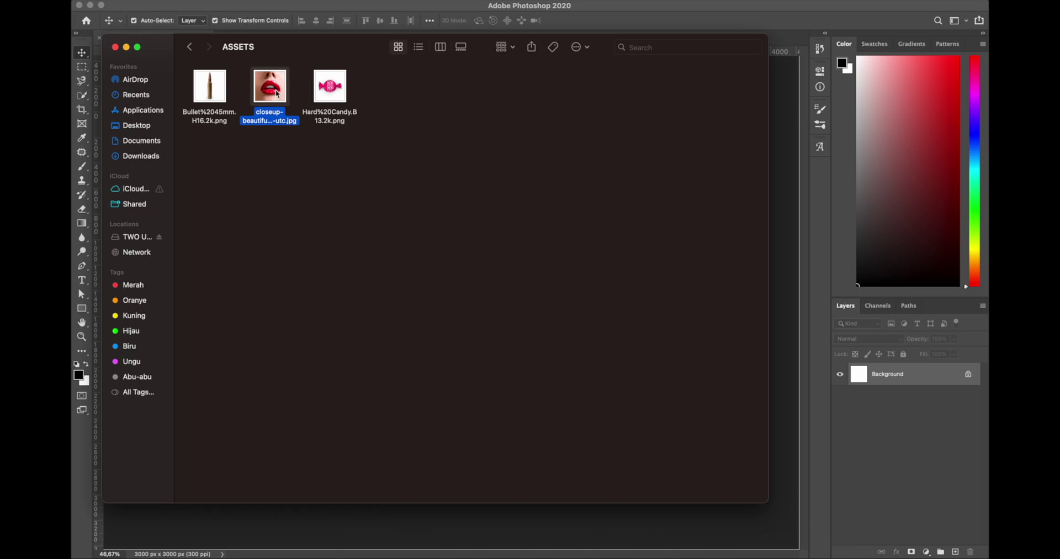
pyautogui.moveTo(308, 44); pyautogui.dragTo(566, 132)
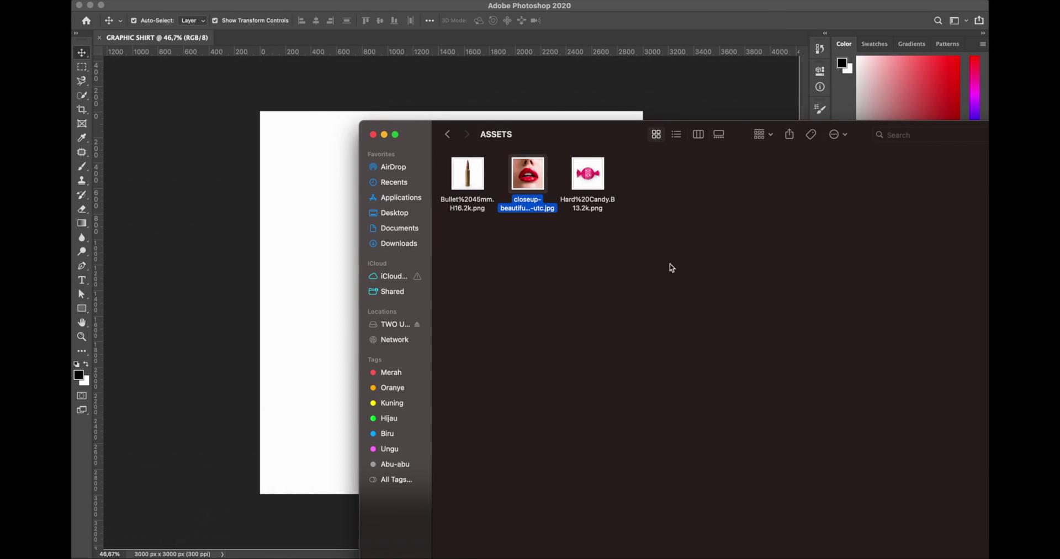
pyautogui.moveTo(671, 267)
pyautogui.mouseDown()
pyautogui.moveTo(439, 155)
pyautogui.moveTo(320, 208)
pyautogui.mouseUp()
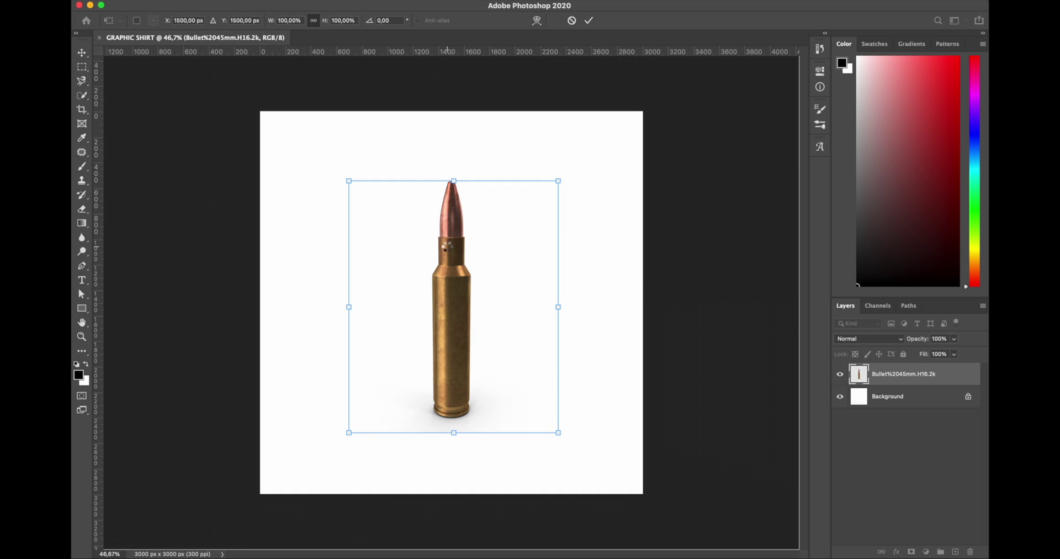
pyautogui.press('Return')
pyautogui.press('Return')
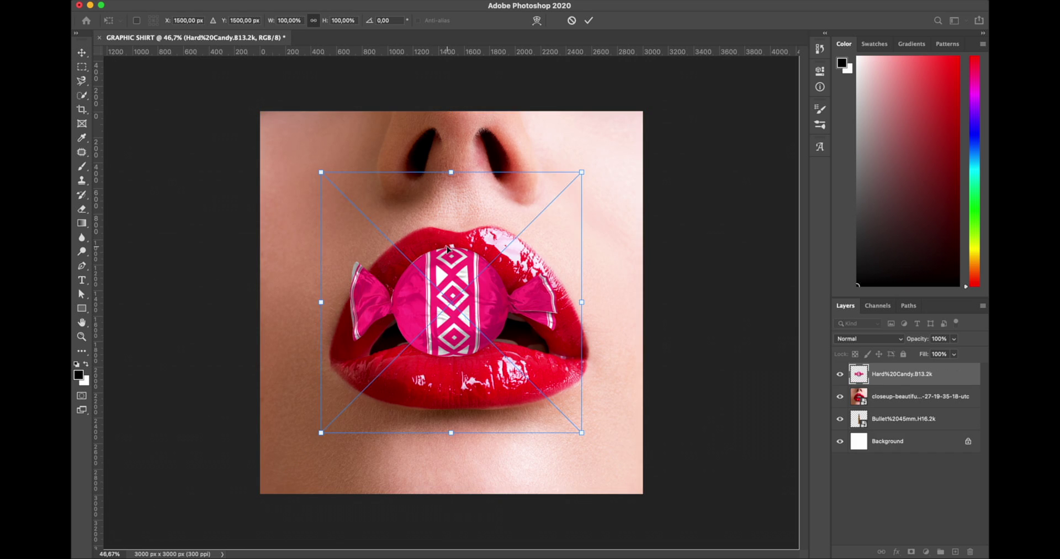
pyautogui.press('Return')
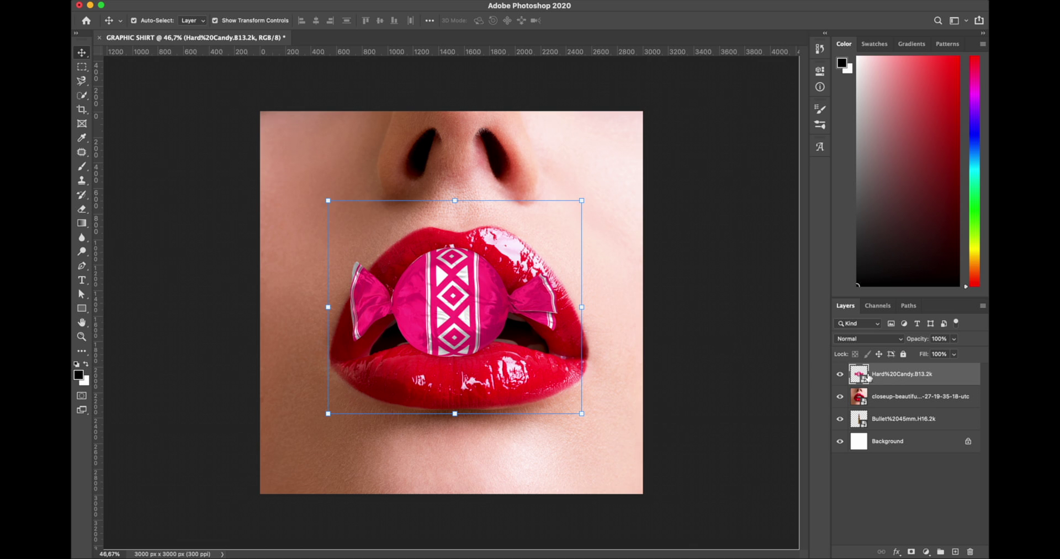
# Move the bullet layer to the top, hide bullet and candy, and select the lips layer.
pyautogui.moveTo(883, 419); pyautogui.dragTo(884, 369)
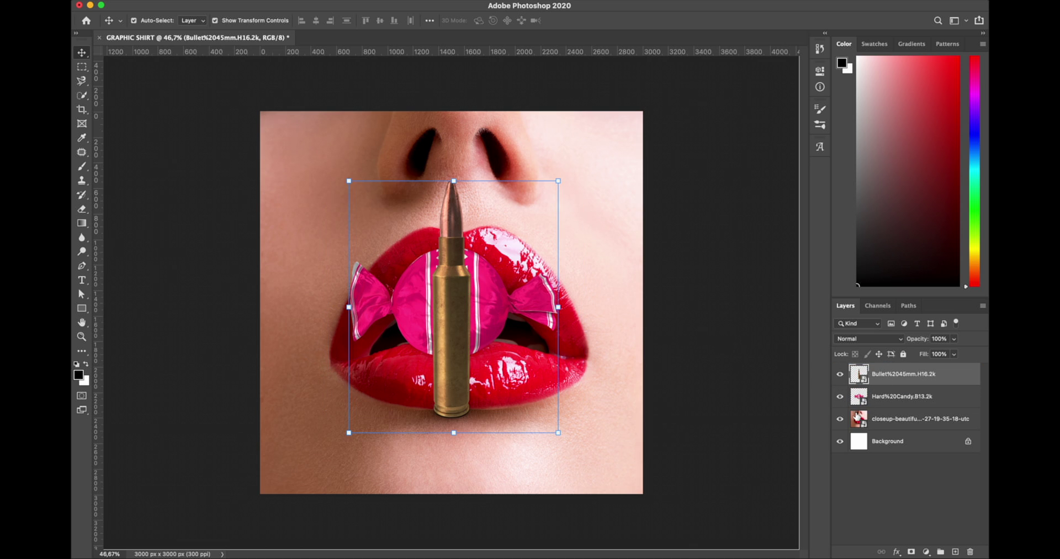
pyautogui.click(840, 396)
pyautogui.click(840, 374)
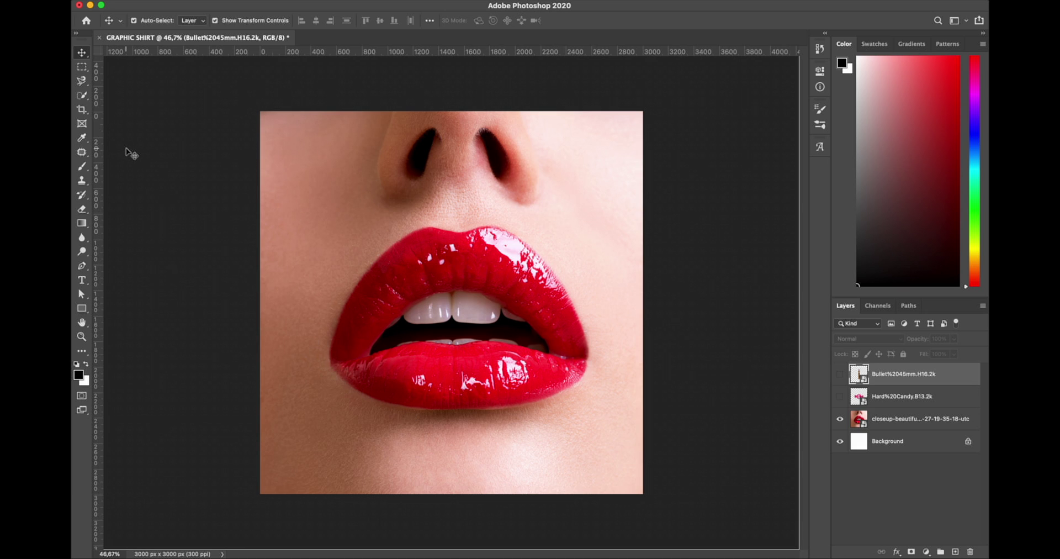
pyautogui.click(84, 266)
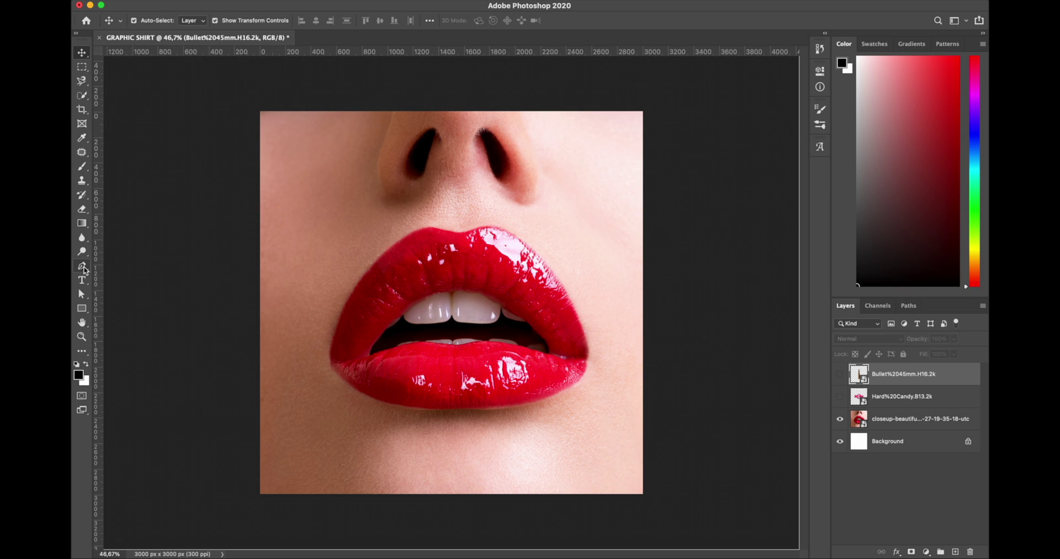
pyautogui.click(410, 287)
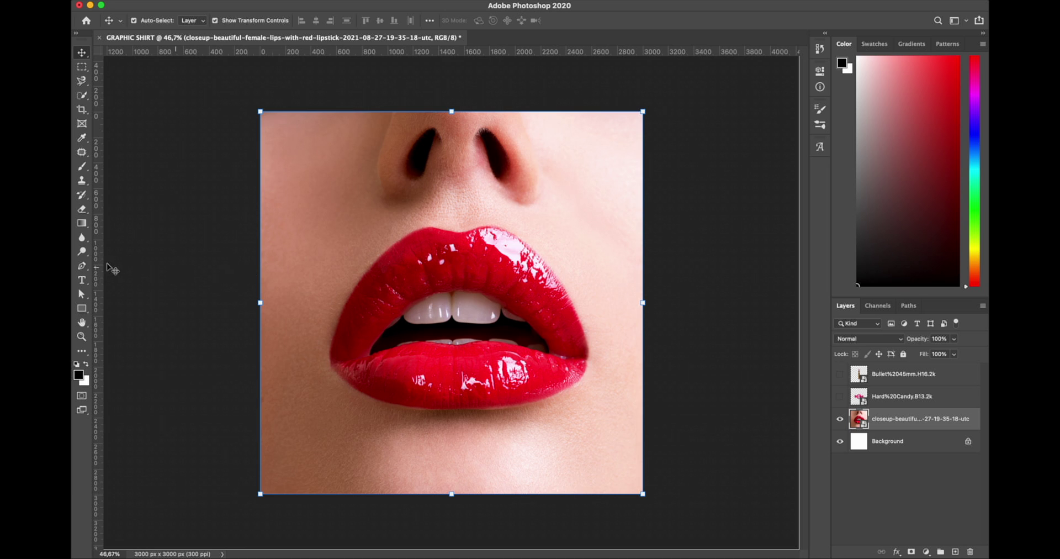
# Trace the upper lip and right side of the lips with a Pen path.
pyautogui.click(83, 266)
pyautogui.scroll(3, 483, 223)
pyautogui.scroll(3, 486, 204)
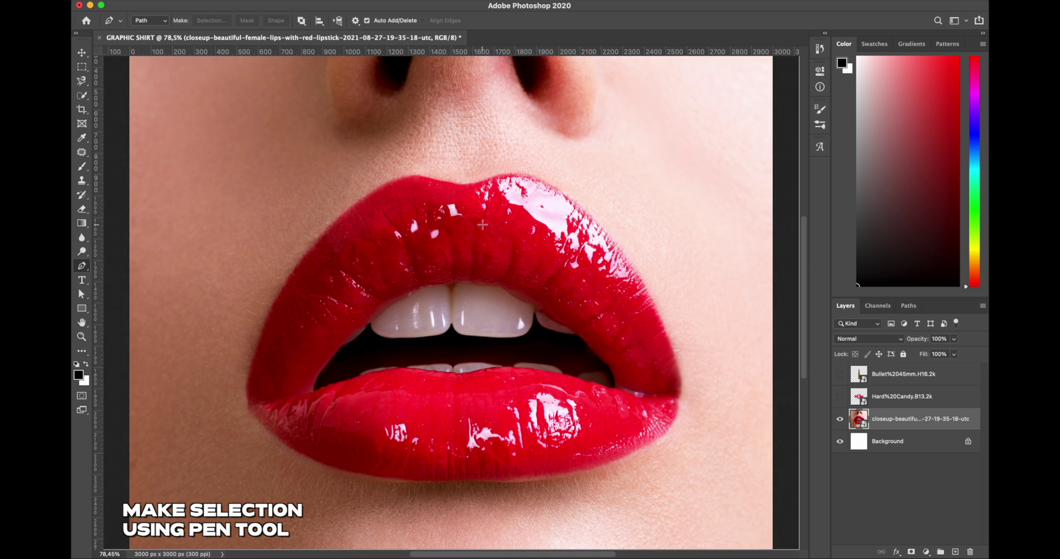
pyautogui.scroll(3, 490, 182)
pyautogui.scroll(3, 493, 157)
pyautogui.scroll(2, 493, 158)
pyautogui.scroll(2, 416, 164)
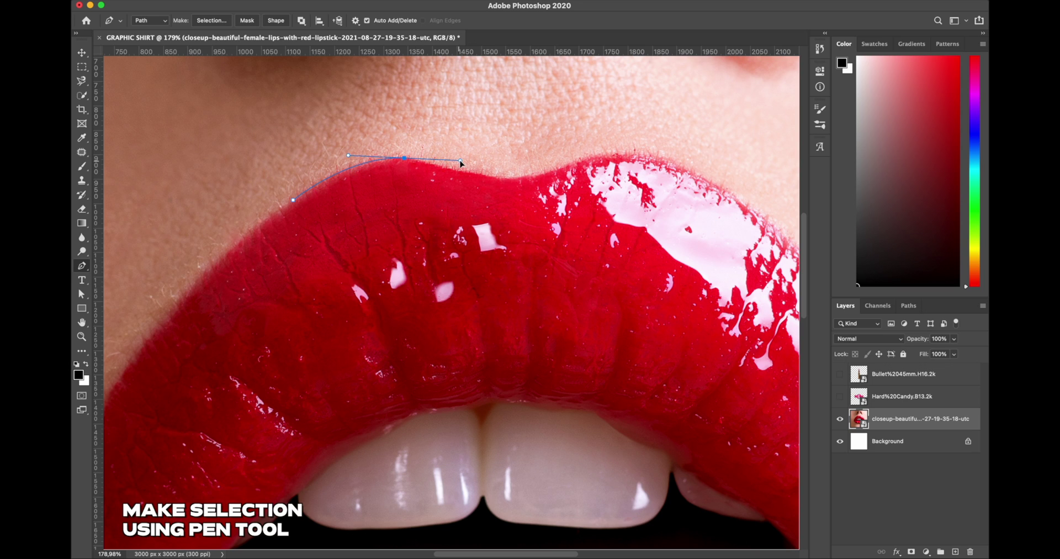
pyautogui.moveTo(459, 170); pyautogui.dragTo(481, 181)
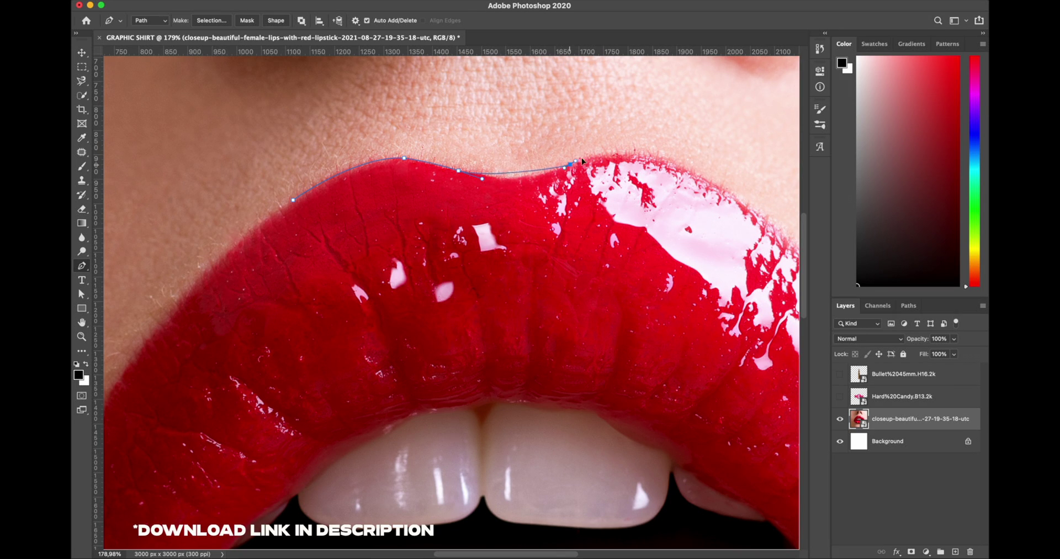
pyautogui.moveTo(710, 180); pyautogui.dragTo(721, 192)
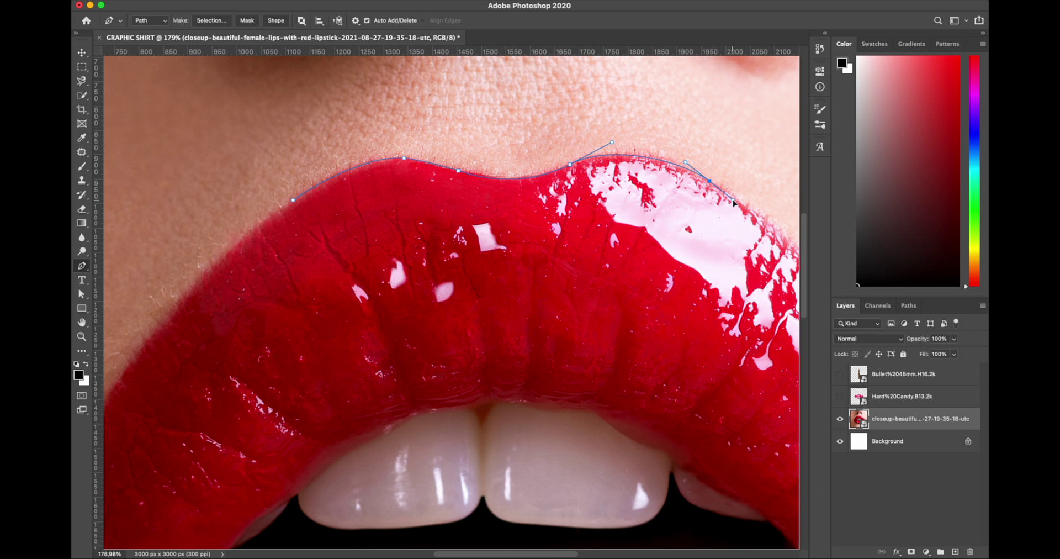
pyautogui.scroll(-5, 734, 203)
pyautogui.scroll(5, 602, 226)
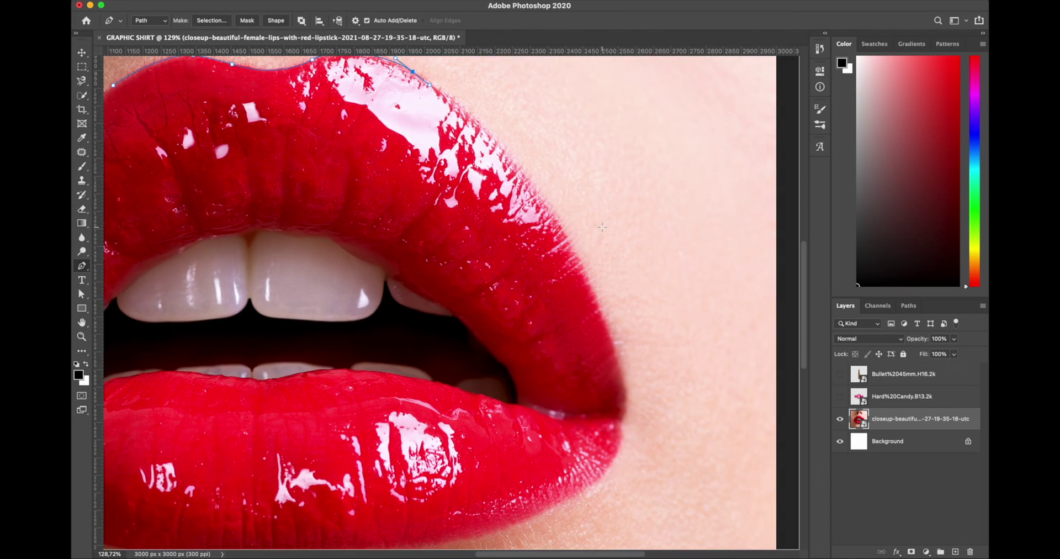
pyautogui.scroll(2, 602, 227)
pyautogui.moveTo(597, 244); pyautogui.dragTo(705, 426)
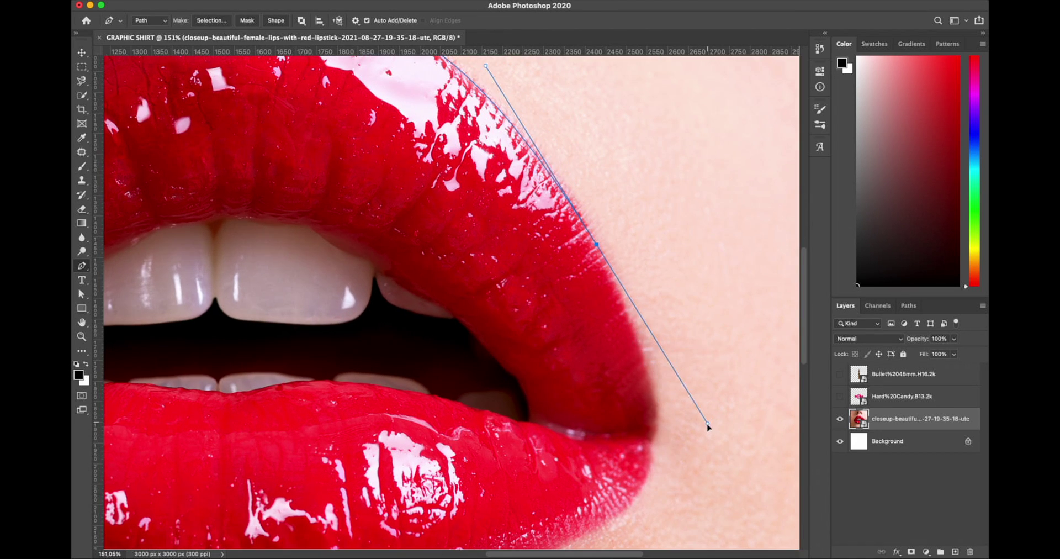
# Continue the pen path along the lower lip and close it at the left corner.
pyautogui.scroll(-2, 592, 378)
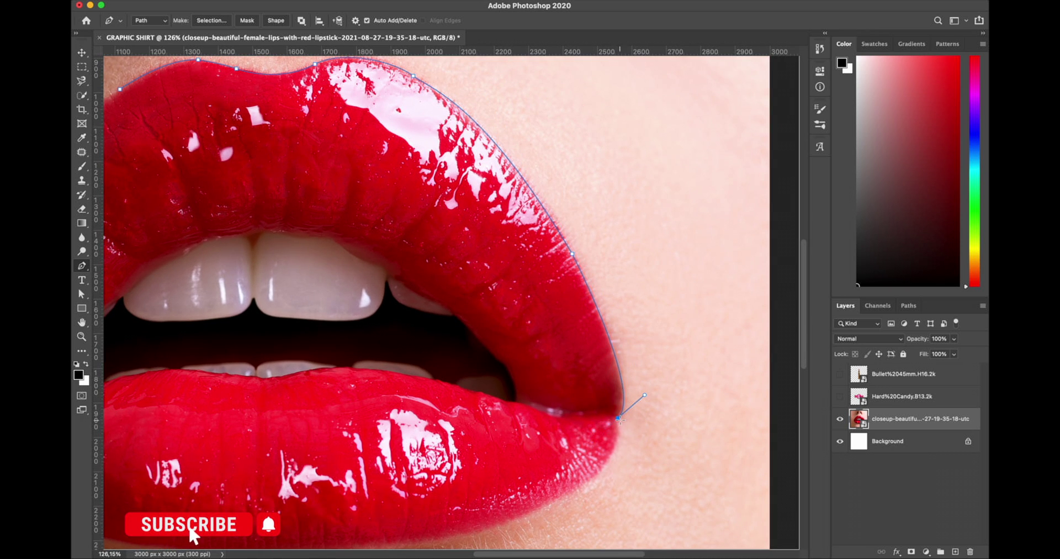
pyautogui.moveTo(602, 466); pyautogui.dragTo(582, 479)
pyautogui.scroll(-4, 580, 478)
pyautogui.hscroll(-4, 580, 477)
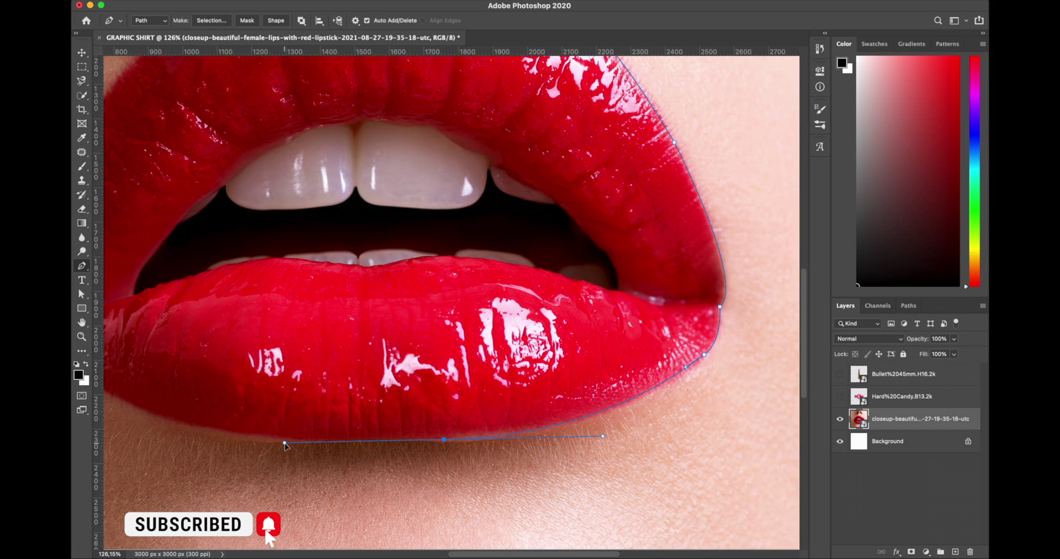
pyautogui.moveTo(285, 443); pyautogui.dragTo(277, 439)
pyautogui.hscroll(-5, 310, 514)
pyautogui.scroll(-1, 309, 514)
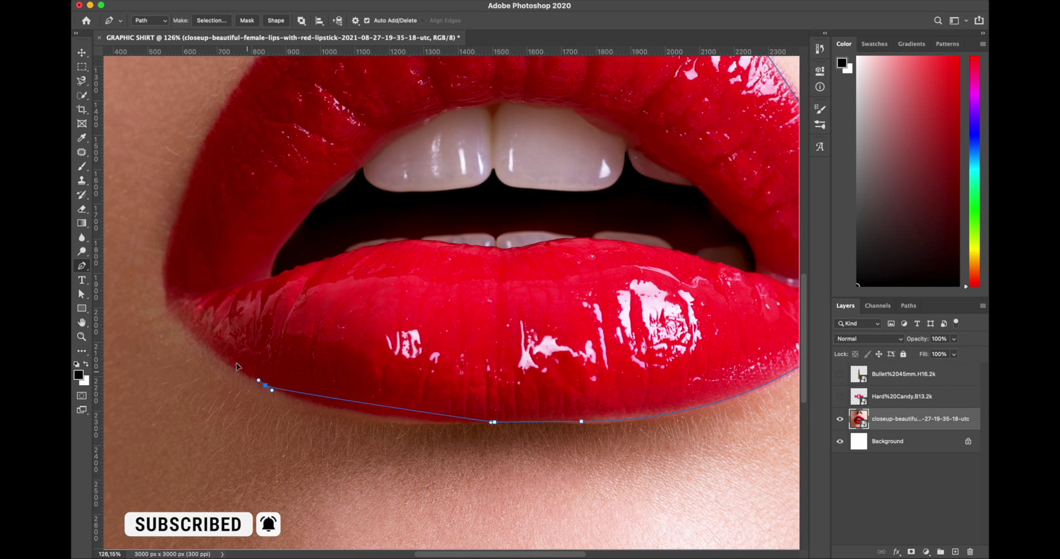
pyautogui.moveTo(166, 293); pyautogui.dragTo(181, 210)
pyautogui.scroll(5, 470, 82)
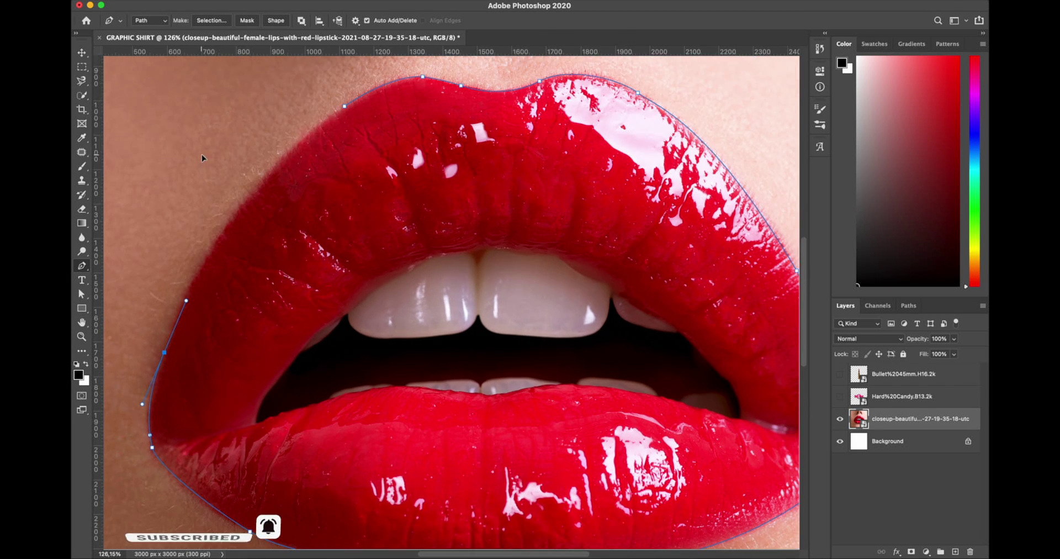
pyautogui.scroll(3, 470, 82)
pyautogui.scroll(-2, 484, 78)
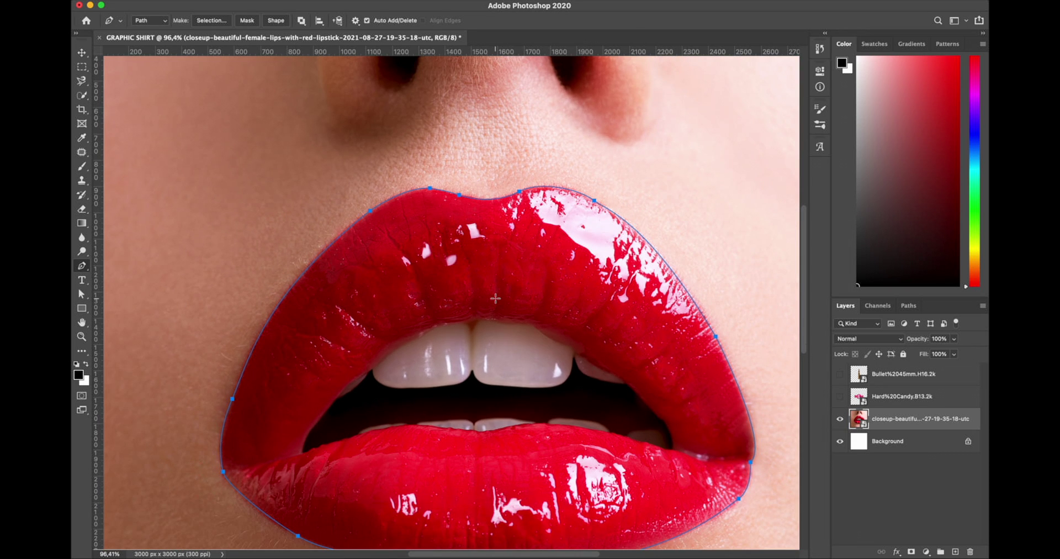
# Convert the lips path to a selection, copy it to Layer 1, and hide the original photo.
pyautogui.rightClick(490, 291)
pyautogui.click(514, 332)
pyautogui.press('Return')
pyautogui.press('m')
pyautogui.rightClick(420, 265)
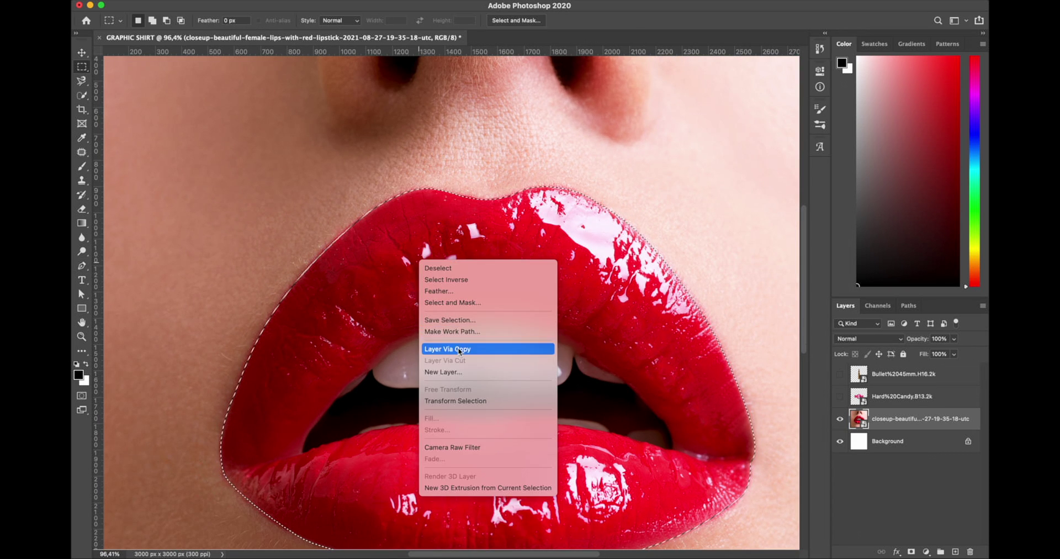
pyautogui.rightClick(911, 419)
pyautogui.rightClick(559, 318)
pyautogui.click(586, 408)
pyautogui.click(840, 440)
# Show the candy layer and enlarge it over the lips with Free Transform.
pyautogui.scroll(-3, 444, 290)
pyautogui.press('v')
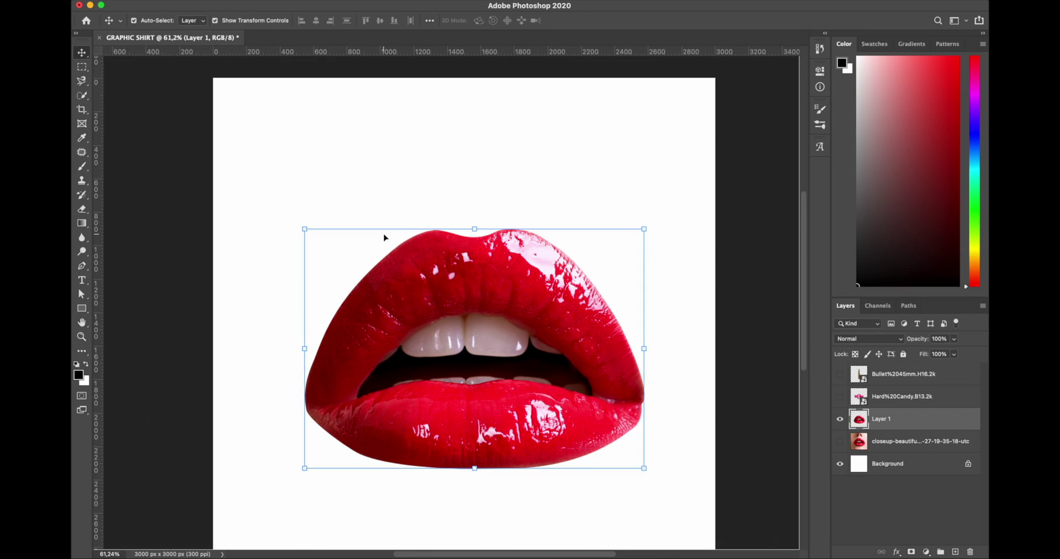
pyautogui.scroll(-2, 384, 237)
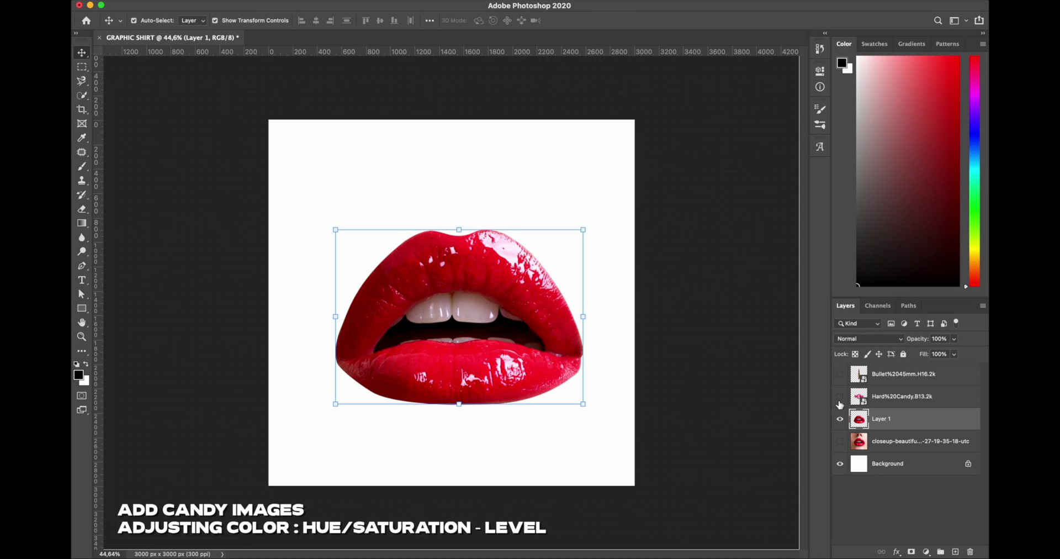
pyautogui.click(840, 400)
pyautogui.click(897, 396)
pyautogui.moveTo(575, 227)
pyautogui.mouseDown()
pyautogui.moveTo(606, 148)
pyautogui.moveTo(619, 142)
pyautogui.mouseUp()
pyautogui.press('Return')
# Recolour the candy deep red with Hue/Saturation (Hue +26, Lightness -21) and Levels.
pyautogui.hotkey('ctrl', 'l')
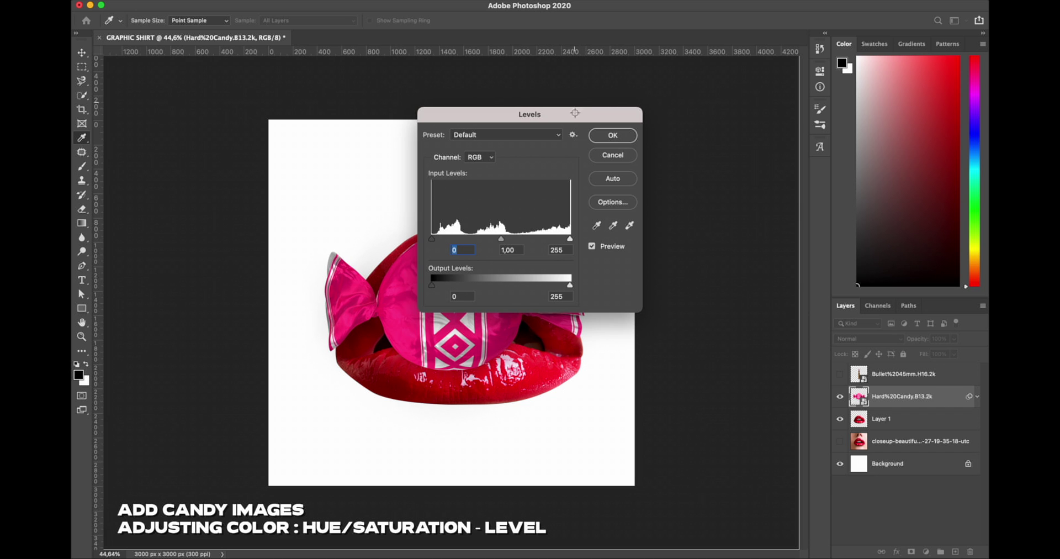
pyautogui.moveTo(574, 117); pyautogui.dragTo(698, 148)
pyautogui.click(738, 184)
pyautogui.hotkey('ctrl', 'u')
pyautogui.moveTo(620, 122); pyautogui.dragTo(775, 211)
pyautogui.moveTo(677, 281); pyautogui.dragTo(696, 282)
pyautogui.moveTo(674, 332); pyautogui.dragTo(665, 332)
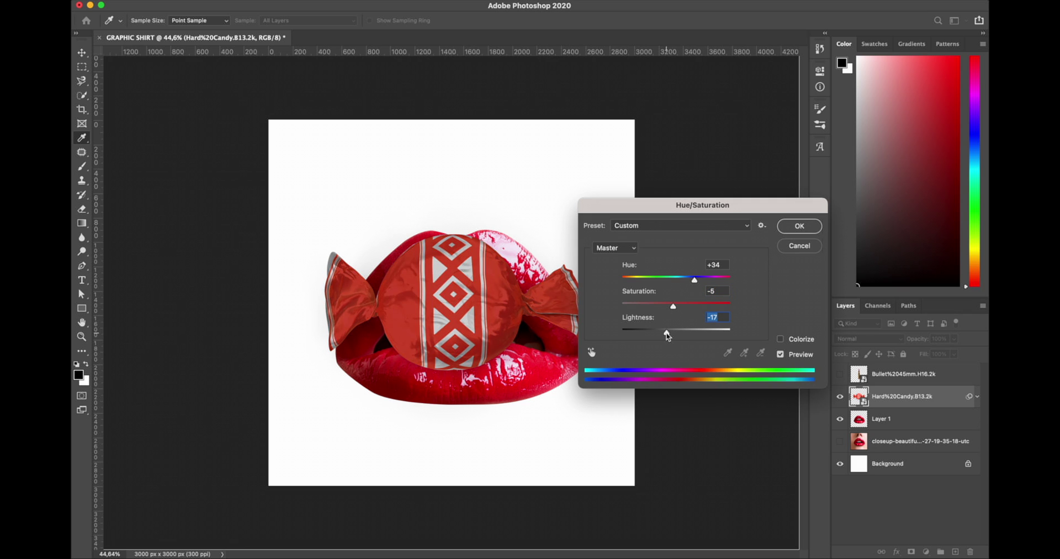
pyautogui.moveTo(696, 282); pyautogui.dragTo(692, 282)
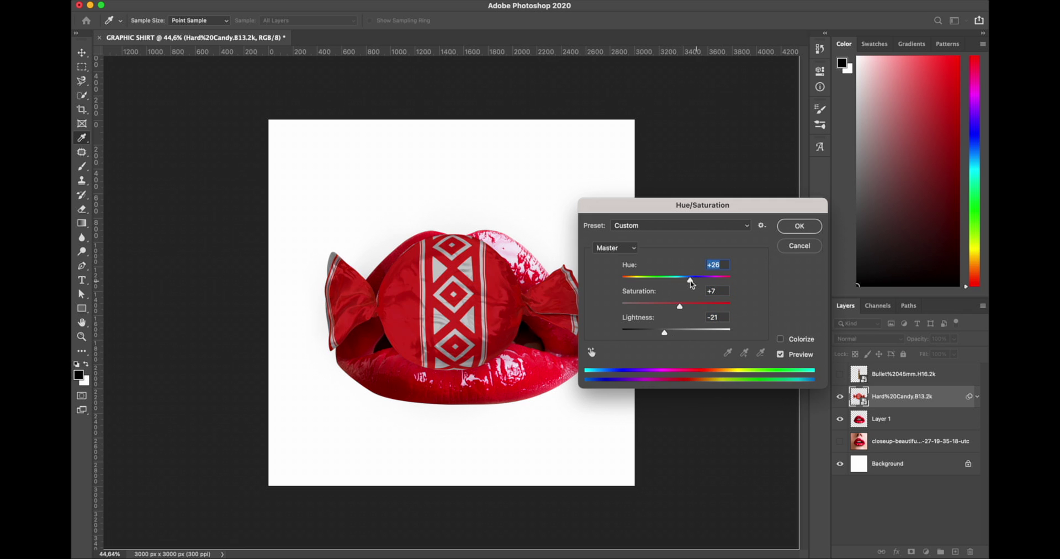
pyautogui.click(792, 228)
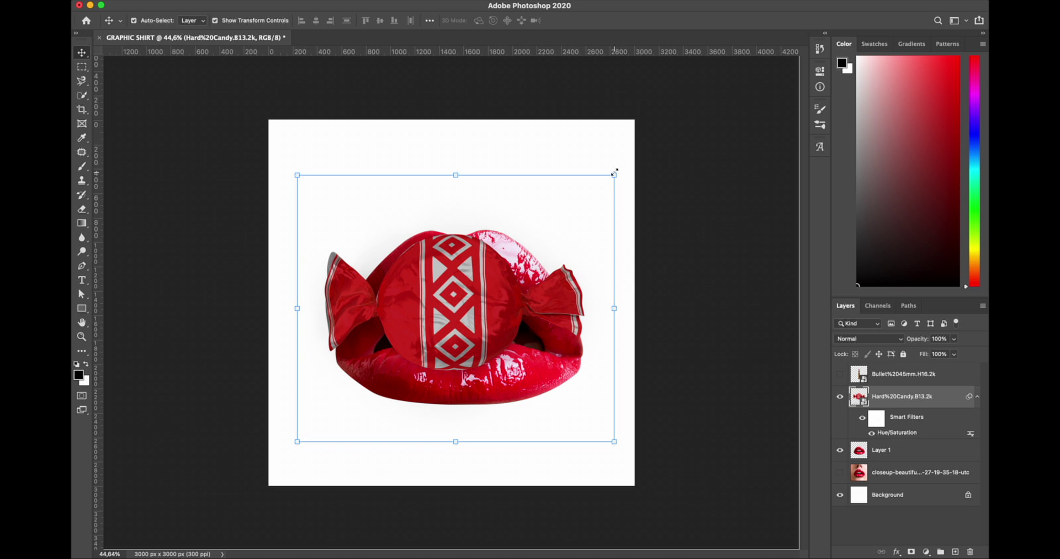
pyautogui.hotkey('ctrl', 'l')
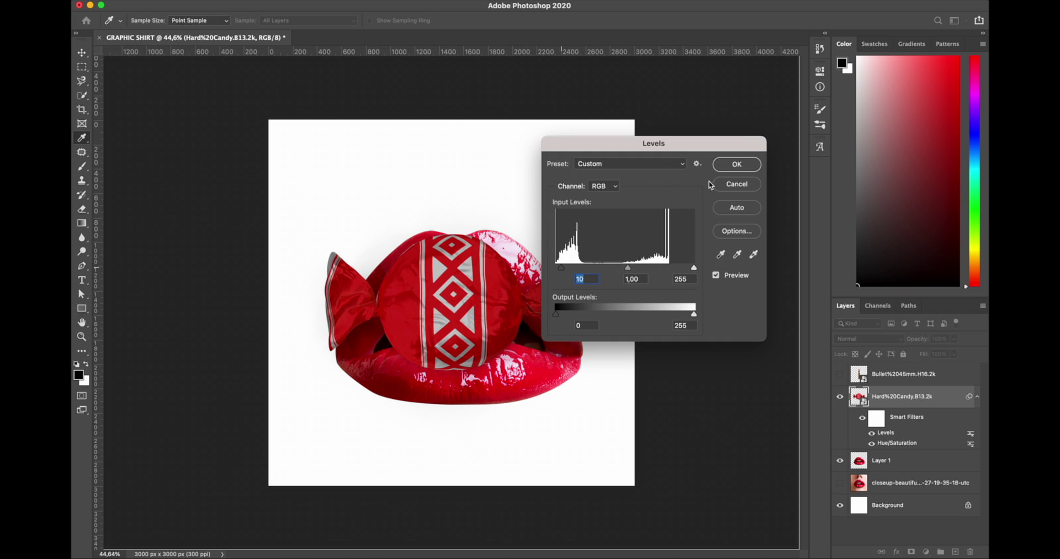
pyautogui.click(737, 164)
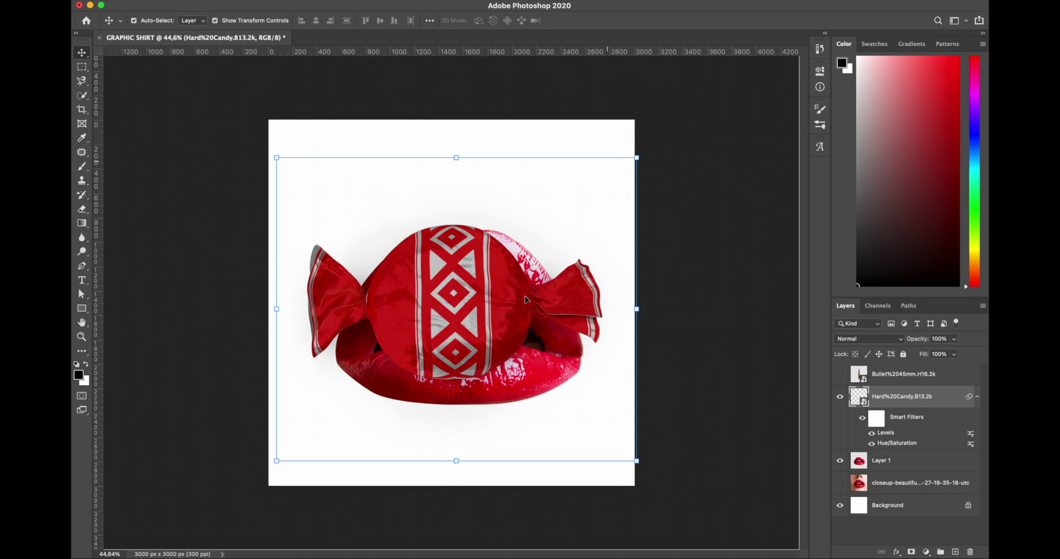
# Nudge the candy down-left and add a layer mask to it.
pyautogui.moveTo(525, 299); pyautogui.dragTo(518, 337)
pyautogui.click(914, 552)
pyautogui.scroll(5, 394, 342)
pyautogui.scroll(-2, 395, 341)
pyautogui.hscroll(-2, 394, 342)
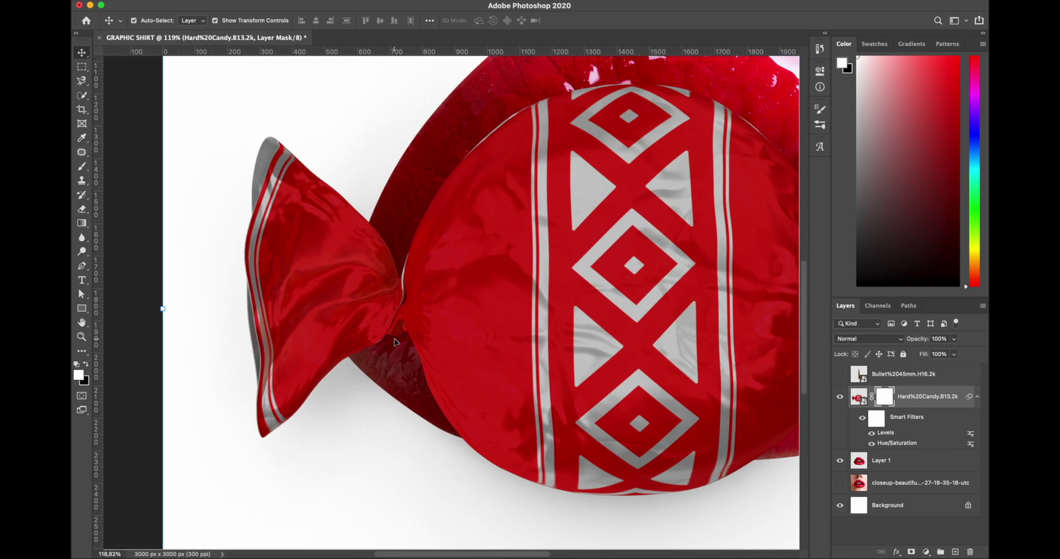
# Lasso the candy's centre and hide it in the mask, leaving the wrapper twists.
pyautogui.click(82, 68)
pyautogui.click(83, 92)
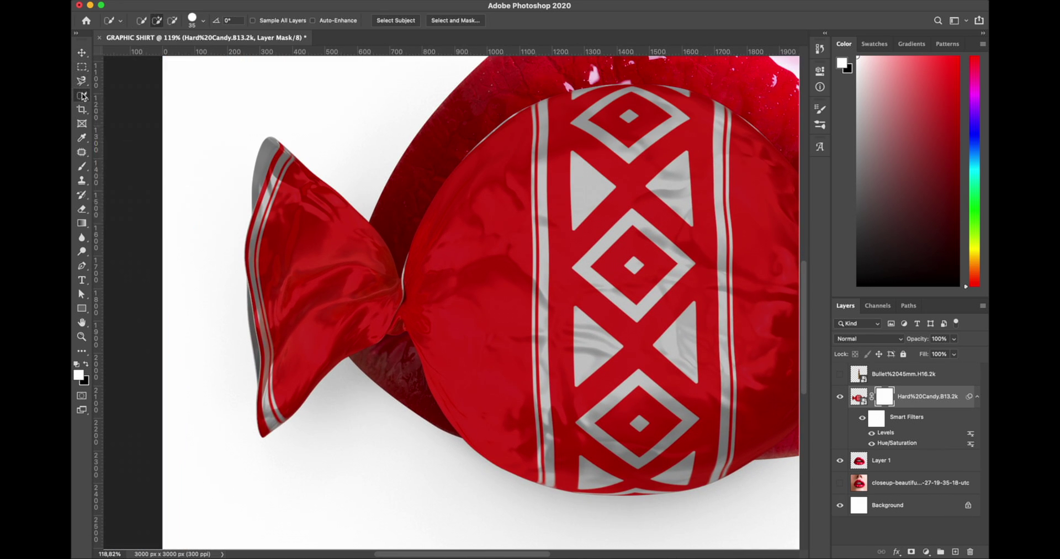
pyautogui.click(81, 82)
pyautogui.click(129, 83)
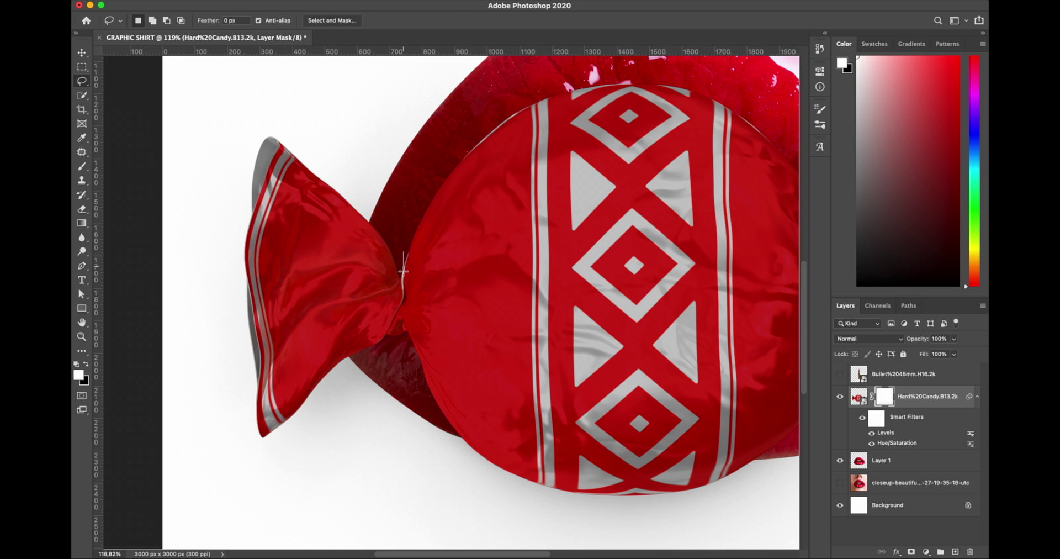
pyautogui.moveTo(419, 225); pyautogui.dragTo(428, 220)
pyautogui.scroll(-3, 428, 220)
pyautogui.moveTo(545, 116)
pyautogui.mouseDown()
pyautogui.moveTo(633, 145)
pyautogui.moveTo(502, 171)
pyautogui.mouseUp()
pyautogui.scroll(-3, 634, 145)
pyautogui.scroll(1, 475, 306)
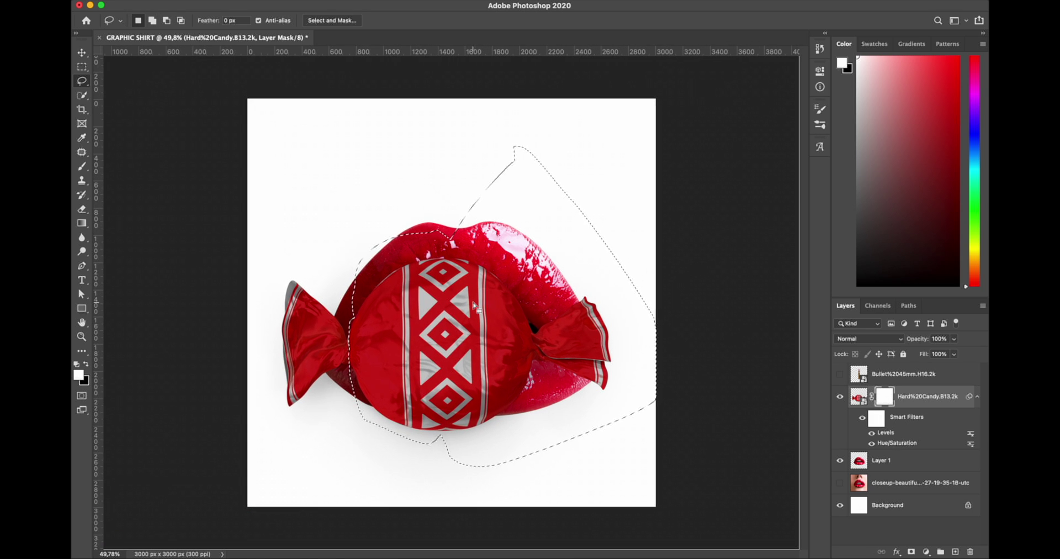
pyautogui.press('BackSpace')
pyautogui.hotkey('ctrl', 'd')
# Confirm the candy's blending options and move the lips layer above the candy.
pyautogui.rightClick(886, 397)
pyautogui.click(906, 414)
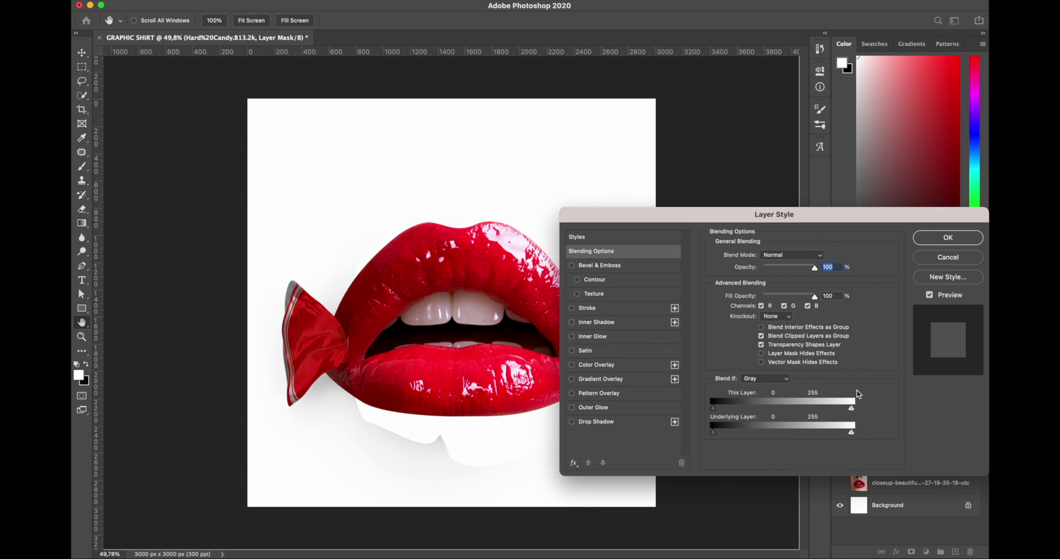
pyautogui.click(948, 237)
pyautogui.hotkey('ctrl', '[')
pyautogui.moveTo(576, 207); pyautogui.dragTo(584, 203)
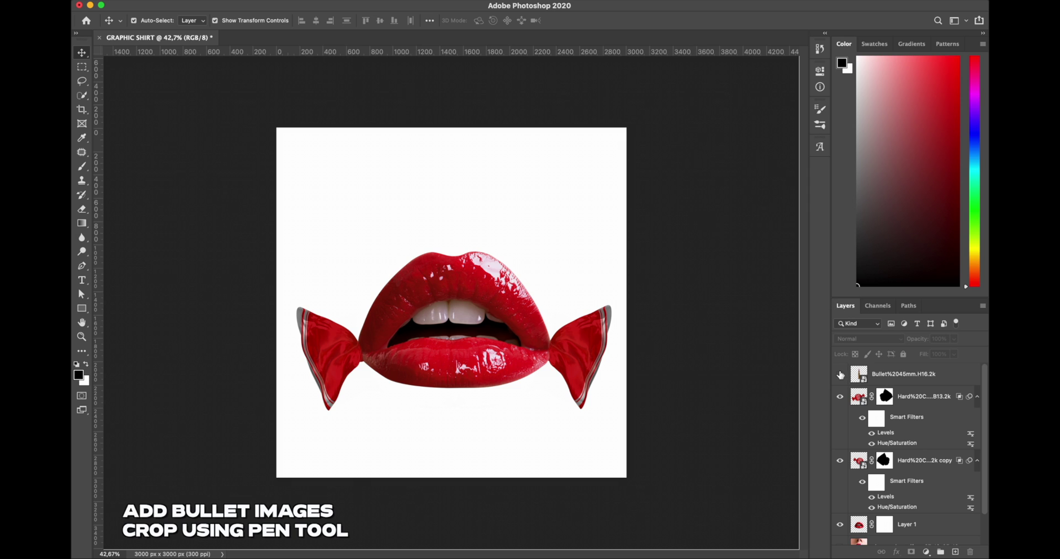
# Show the bullet, rotate it horizontal, shrink it and set it between the lips.
pyautogui.click(841, 375)
pyautogui.hotkey('ctrl', 't')
pyautogui.moveTo(579, 177); pyautogui.dragTo(360, 211)
pyautogui.press('Return')
pyautogui.moveTo(478, 280); pyautogui.dragTo(464, 326)
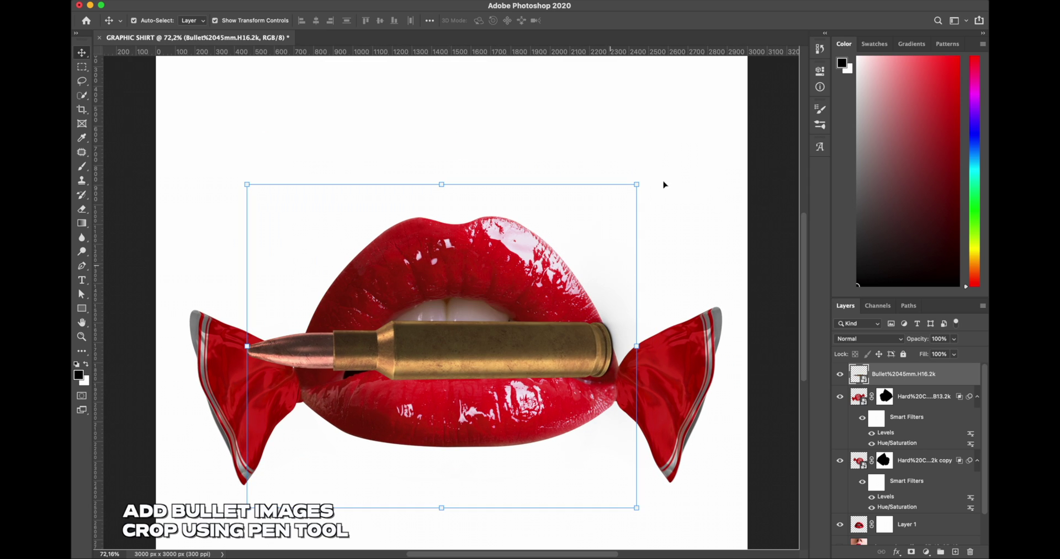
pyautogui.hotkey('ctrl', 't')
pyautogui.moveTo(636, 184)
pyautogui.mouseDown()
pyautogui.moveTo(620, 177)
pyautogui.moveTo(633, 164)
pyautogui.mouseUp()
pyautogui.moveTo(506, 348); pyautogui.dragTo(505, 344)
pyautogui.moveTo(256, 344); pyautogui.dragTo(274, 340)
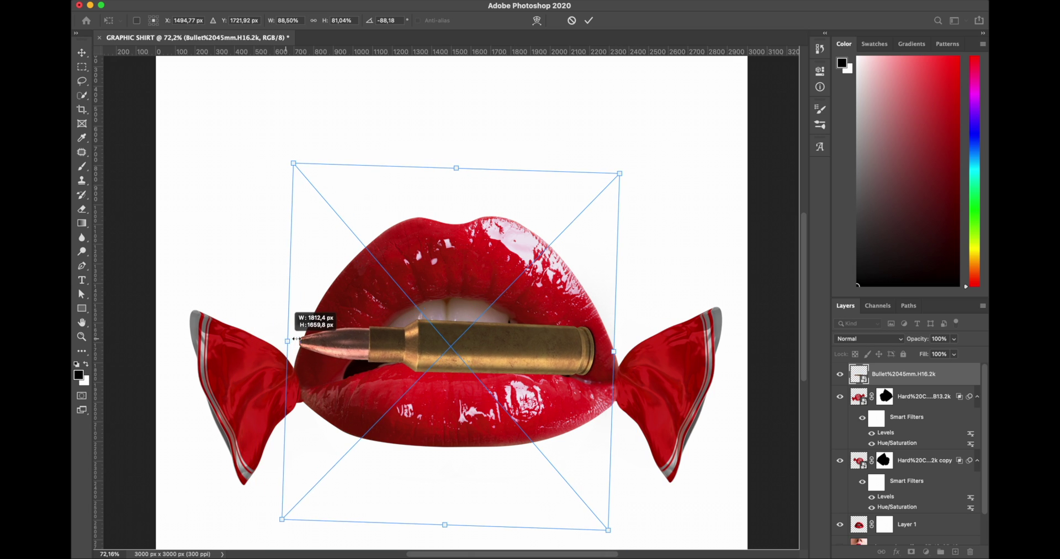
pyautogui.press('Return')
pyautogui.moveTo(442, 343); pyautogui.dragTo(427, 343)
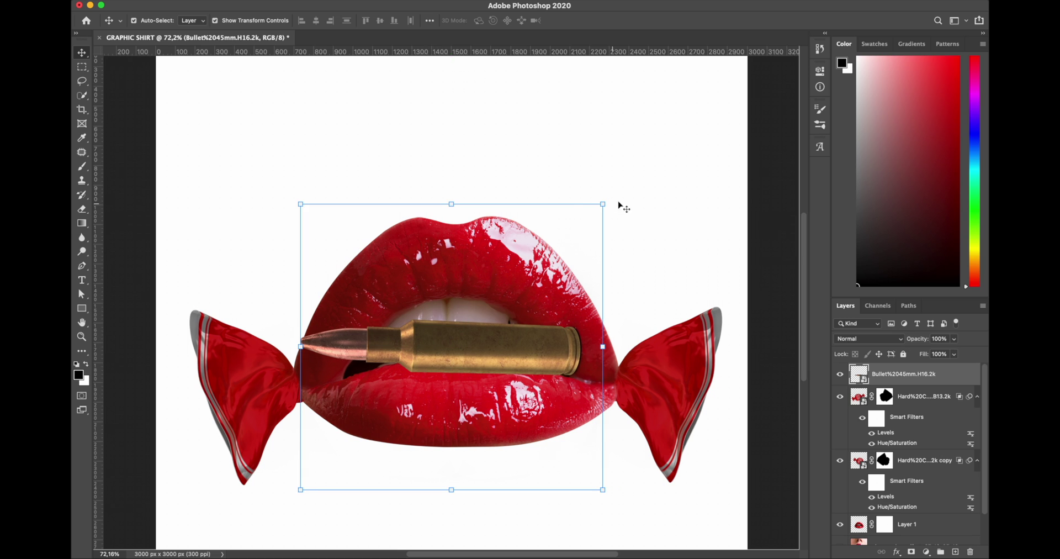
pyautogui.moveTo(615, 205); pyautogui.dragTo(606, 165)
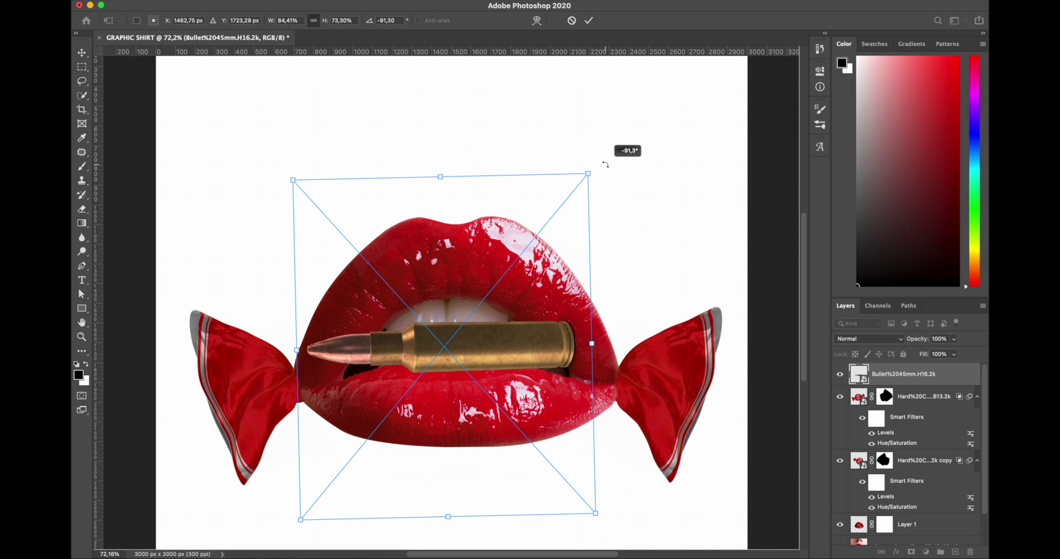
pyautogui.scroll(-3, 606, 164)
pyautogui.press('Return')
pyautogui.scroll(3, 508, 279)
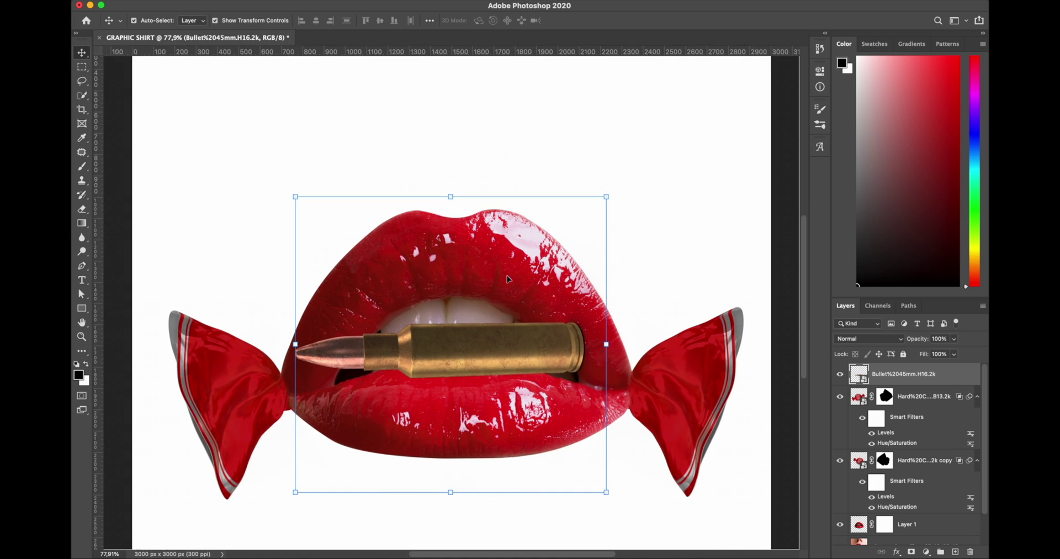
# Duplicate the bullet and tilt the original further to fan the two apart.
pyautogui.hotkey('ctrl', 'j')
pyautogui.hotkey('alt', '[')
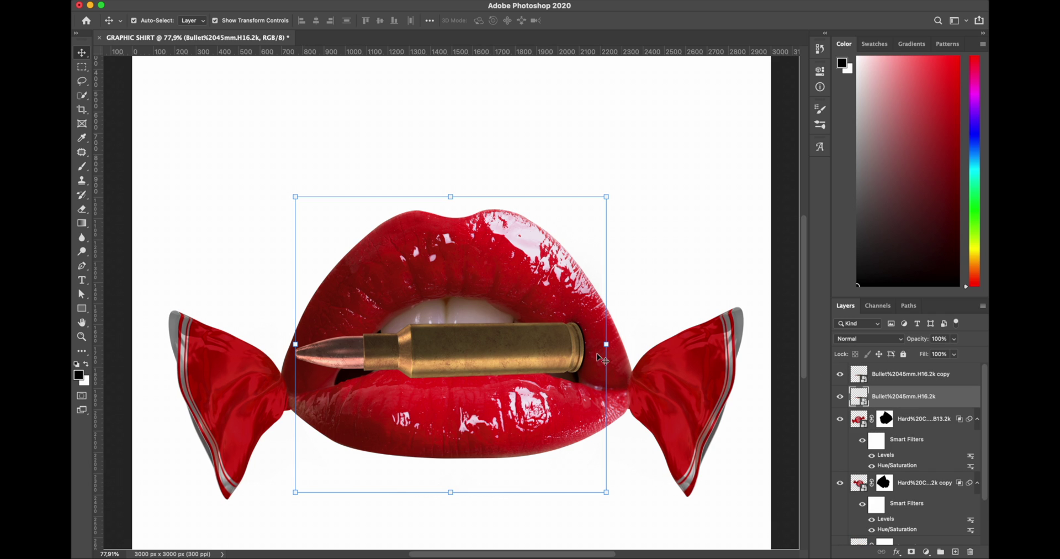
pyautogui.hotkey('ctrl', 't')
pyautogui.moveTo(615, 187)
pyautogui.mouseDown()
pyautogui.moveTo(587, 134)
pyautogui.moveTo(527, 194)
pyautogui.mouseUp()
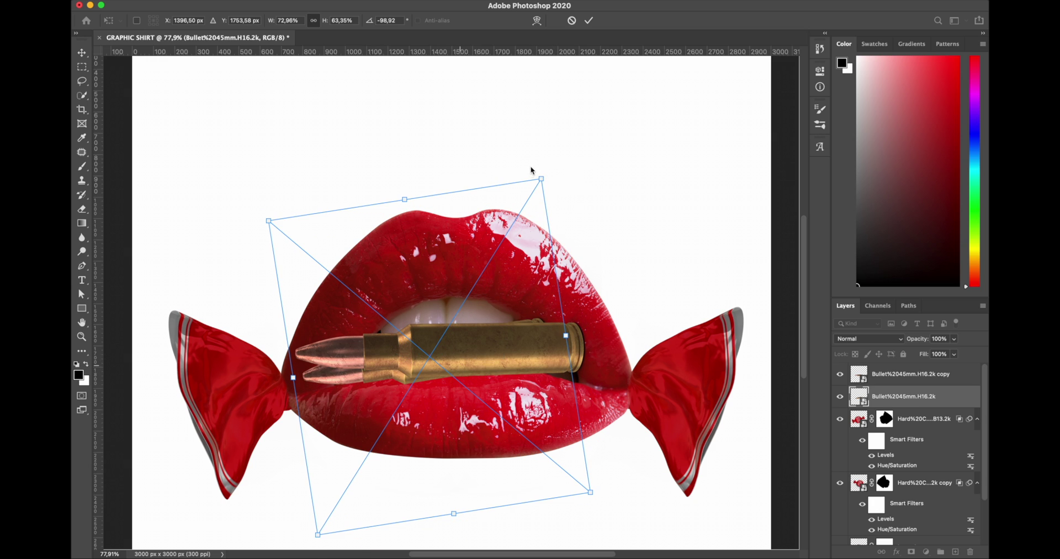
pyautogui.press('Return')
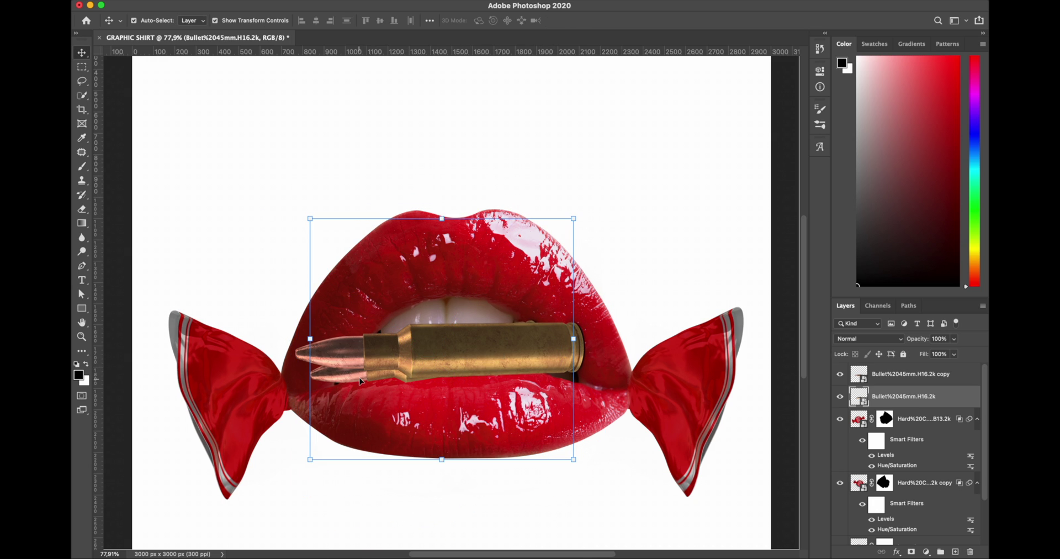
# Make a third bullet copy and rotate the top copy to sit below the first.
pyautogui.hotkey('ctrl', 'j')
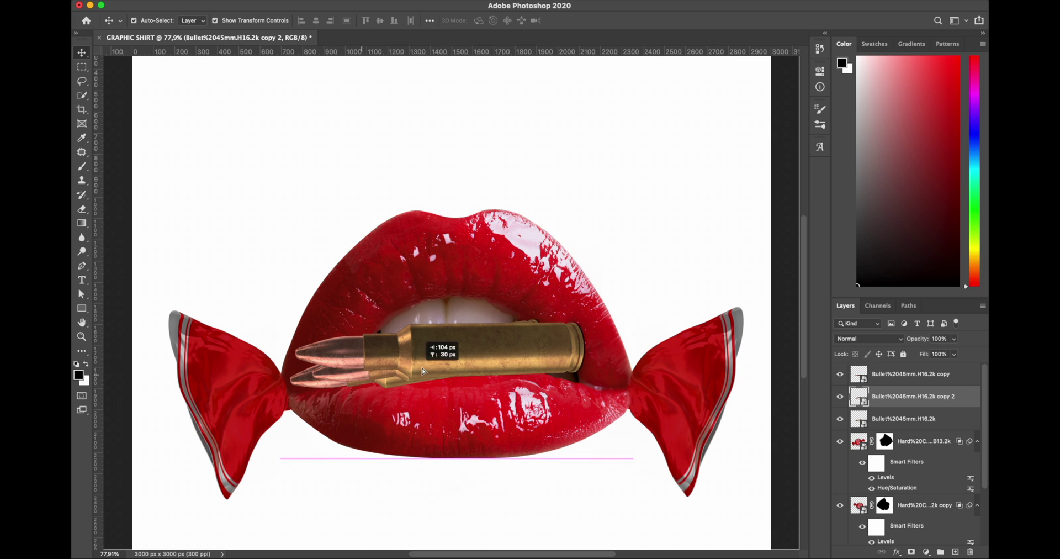
pyautogui.moveTo(431, 372); pyautogui.dragTo(432, 373)
pyautogui.scroll(-3, 399, 300)
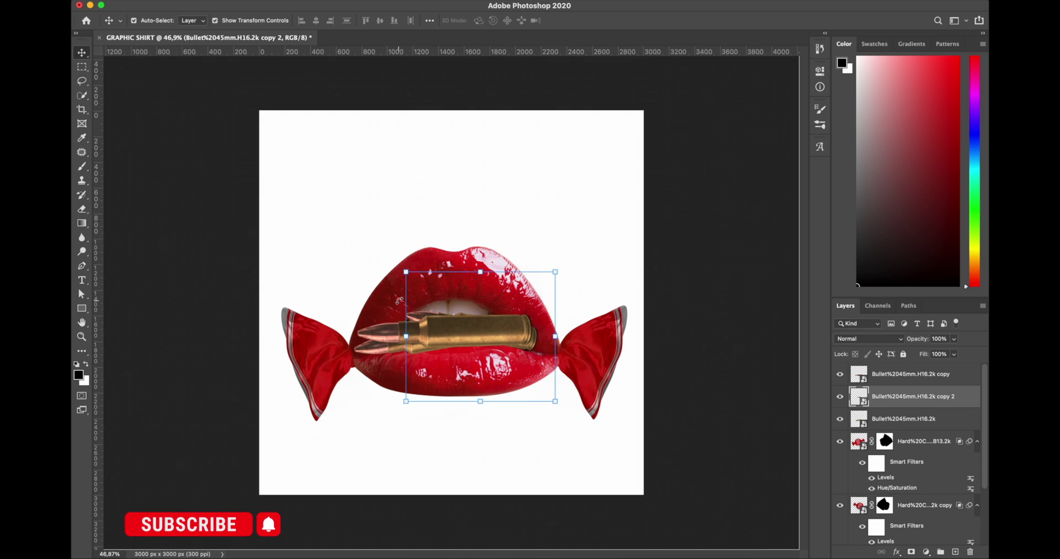
pyautogui.click(906, 374)
pyautogui.scroll(3, 452, 302)
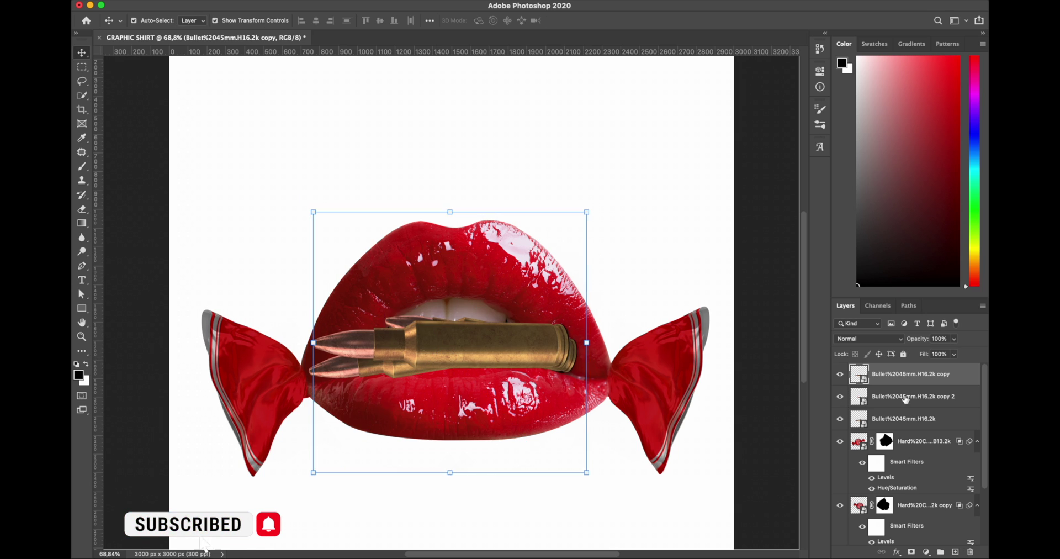
pyautogui.hotkey('ctrl', 't')
pyautogui.moveTo(625, 188); pyautogui.dragTo(488, 202)
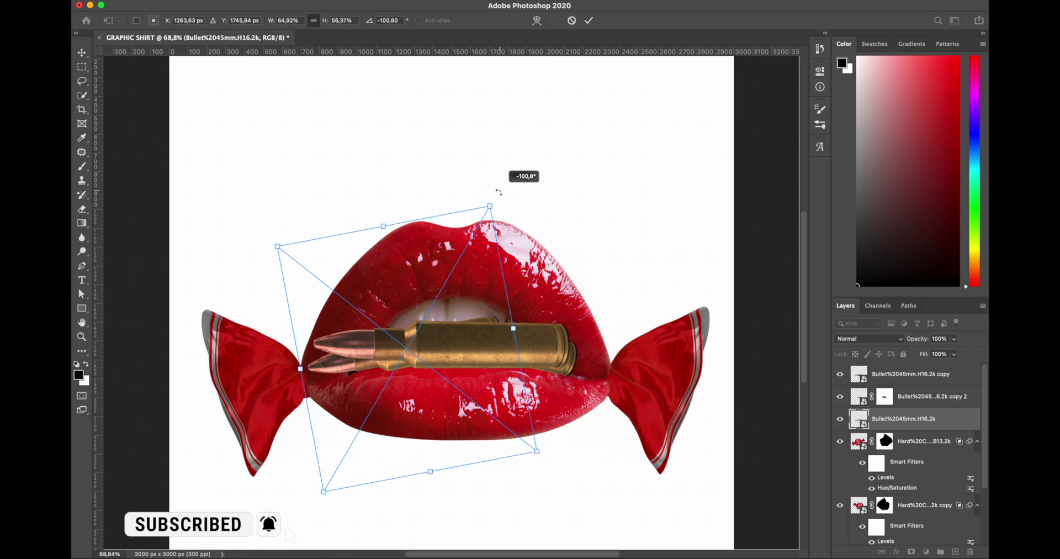
pyautogui.press('Return')
pyautogui.scroll(3, 439, 314)
# Lower the top bullet copy's fill to 55% so the lips show through.
pyautogui.click(911, 374)
pyautogui.click(954, 354)
pyautogui.moveTo(957, 367); pyautogui.dragTo(933, 418)
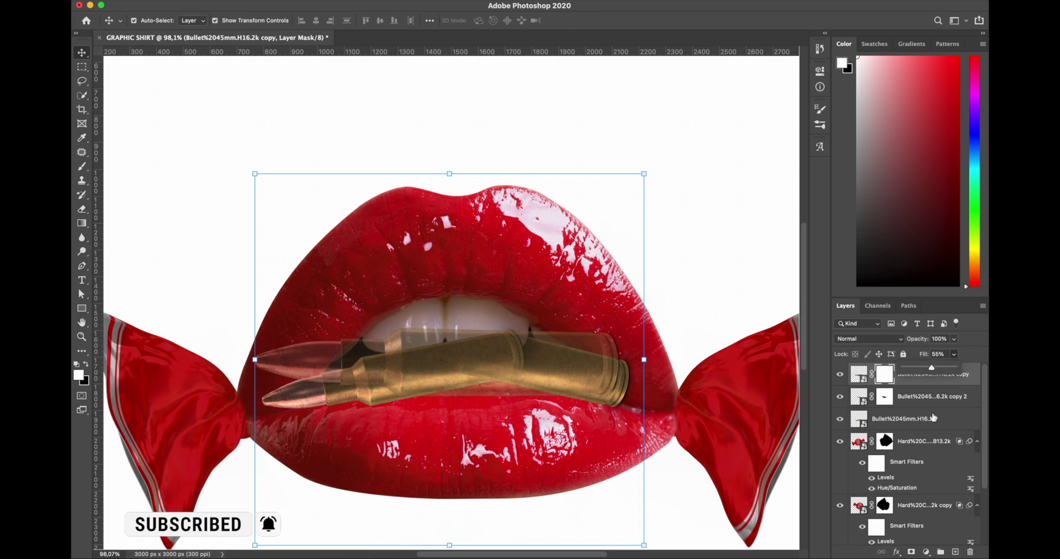
# Switch to the Pen tool and zoom in on the teeth and lip edge.
pyautogui.press('p')
pyautogui.scroll(3, 442, 332)
pyautogui.scroll(3, 491, 373)
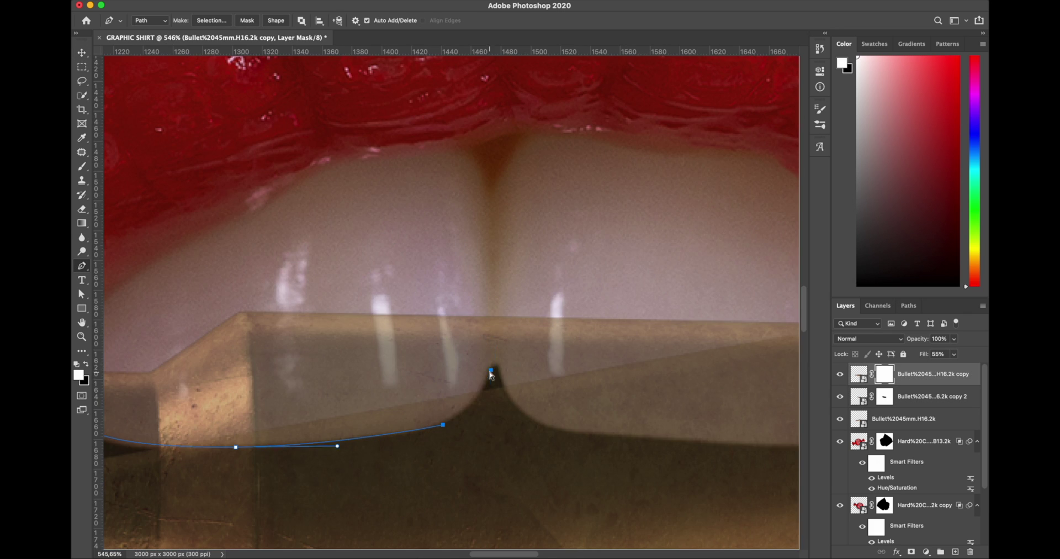
pyautogui.scroll(-2, 492, 372)
pyautogui.scroll(-2, 387, 359)
pyautogui.scroll(-2, 284, 346)
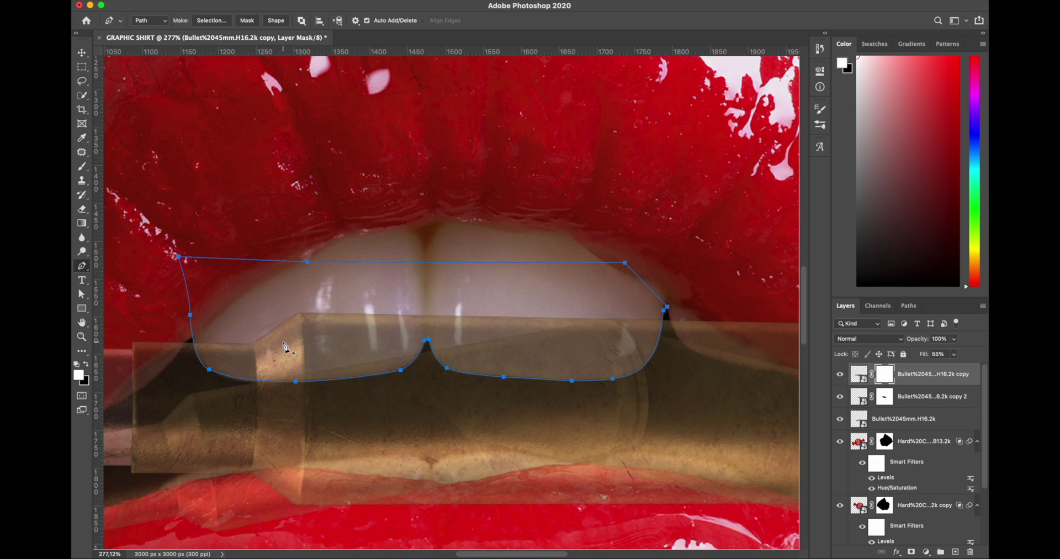
pyautogui.scroll(-3, 285, 347)
pyautogui.scroll(-3, 332, 331)
pyautogui.scroll(-3, 415, 320)
# Select all three bullet layers together to group them.
pyautogui.press('e')
pyautogui.press('v')
pyautogui.keyDown('shift'); pyautogui.click(933, 374); pyautogui.keyUp('shift')
pyautogui.rightClick(934, 396)
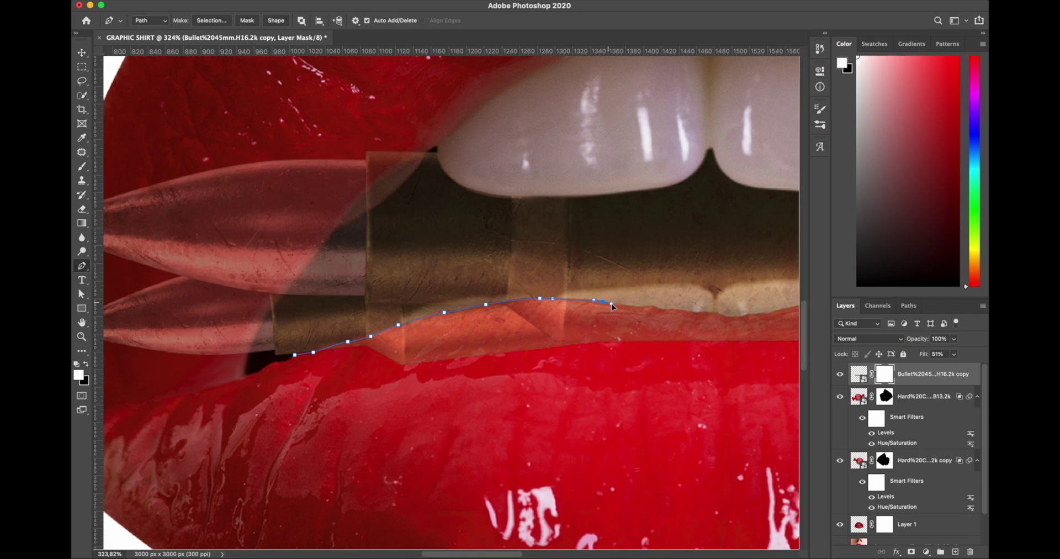
pyautogui.hscroll(5, 621, 305)
pyautogui.hscroll(5, 572, 329)
# Trace the lower lip edge over the bullet with a four-point path.
pyautogui.click(424, 311)
pyautogui.click(548, 325)
pyautogui.click(608, 336)
pyautogui.click(647, 345)
pyautogui.scroll(-3, 661, 354)
pyautogui.scroll(-3, 660, 354)
pyautogui.scroll(-2, 660, 353)
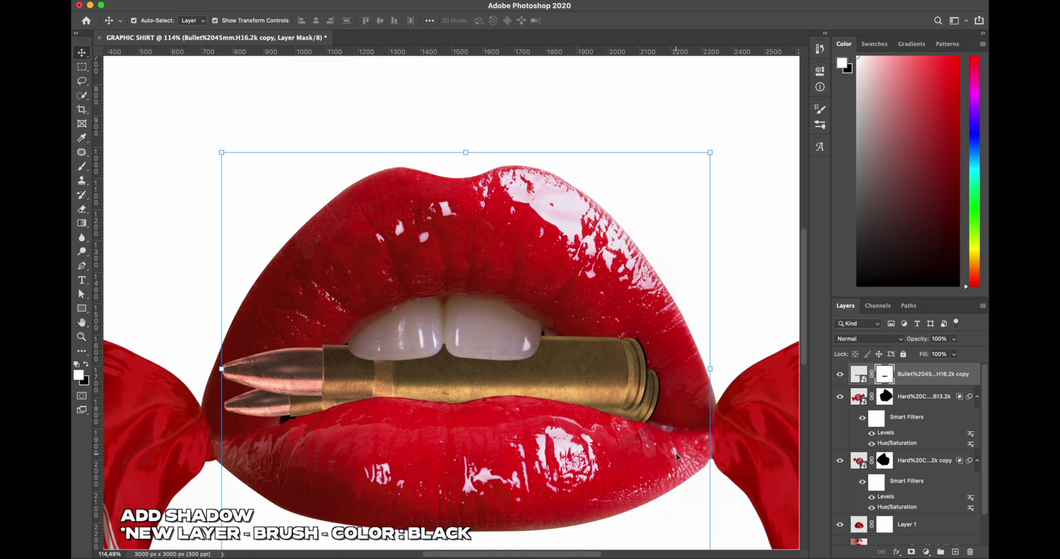
# Add a new empty layer above the bullets with black as the painting colour.
pyautogui.click(954, 552)
pyautogui.press('x')
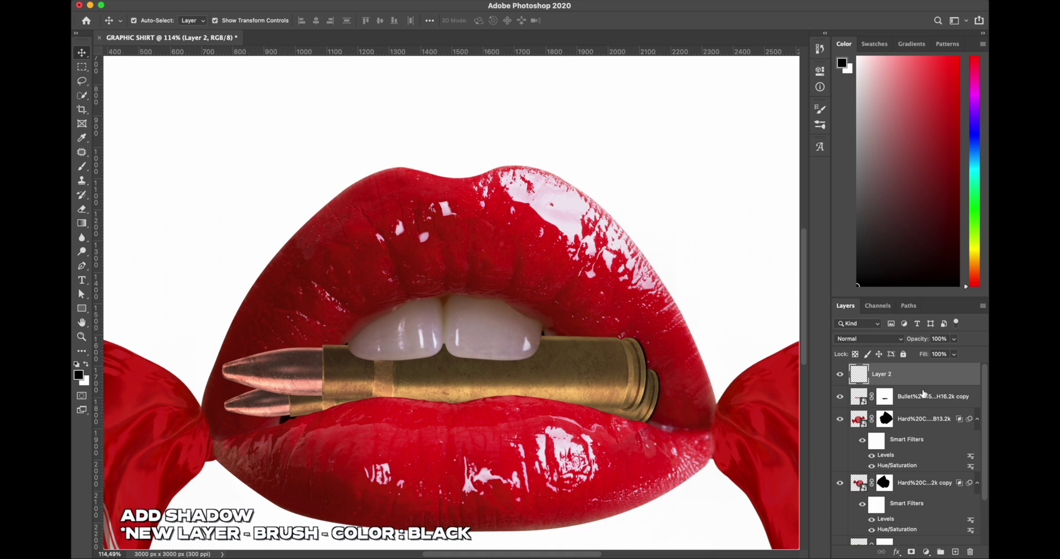
pyautogui.hotkey('ctrl', 'r')
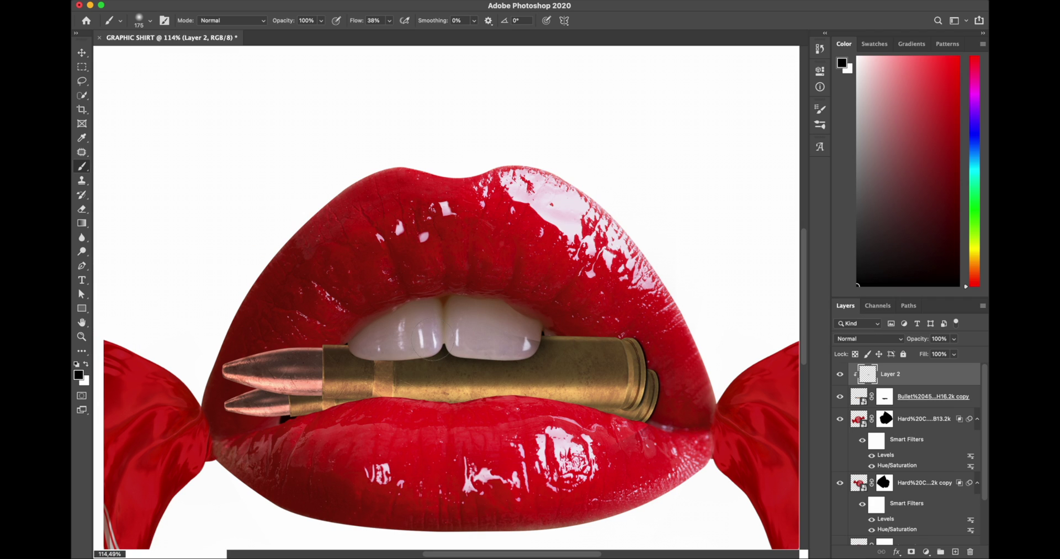
pyautogui.hotkey('ctrl', 'r')
pyautogui.scroll(3, 430, 304)
pyautogui.press('[')
pyautogui.press('[')
# Check the bullet and select its layer mask, shrinking the eraser.
pyautogui.hotkey('ctrl', 'r')
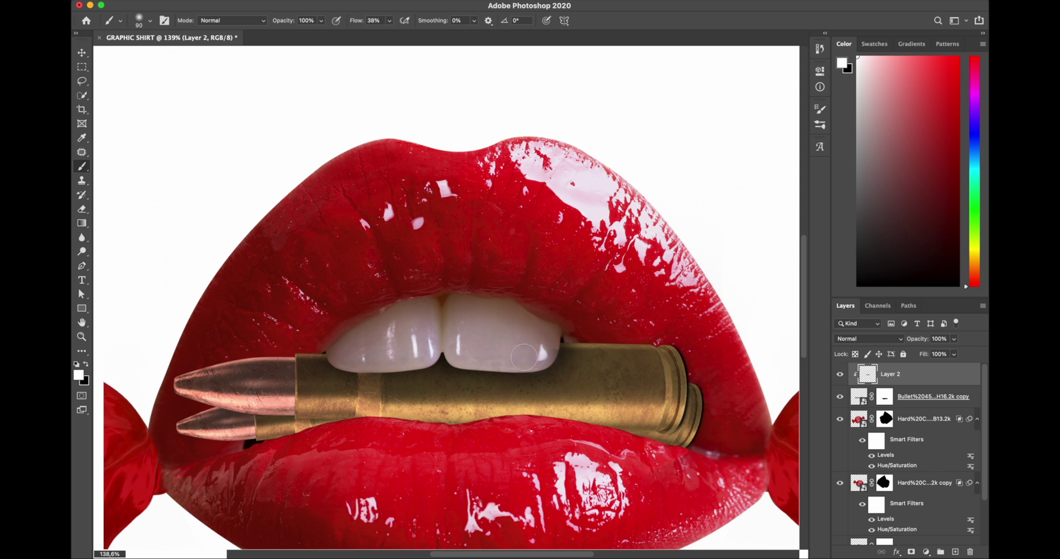
pyautogui.hotkey('ctrl', 'r')
pyautogui.click(840, 396)
pyautogui.click(886, 397)
pyautogui.press('[')
pyautogui.press('[')
pyautogui.press('[')
pyautogui.hotkey('ctrl', 'r')
# Return to the new shadow layer with black and a smaller brush.
pyautogui.hotkey('ctrl', 'r')
pyautogui.click(868, 377)
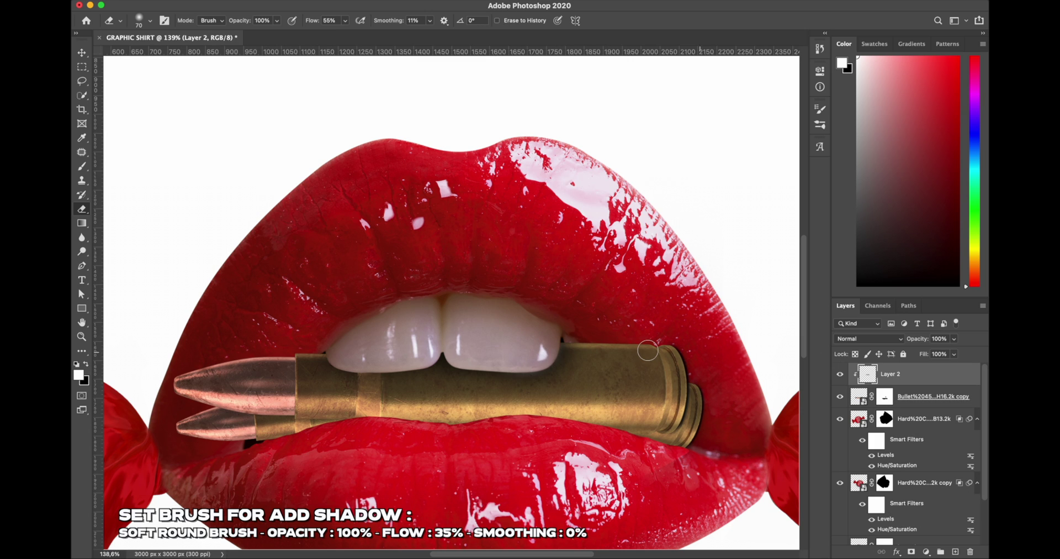
pyautogui.press('x')
pyautogui.hotkey('ctrl', 'r')
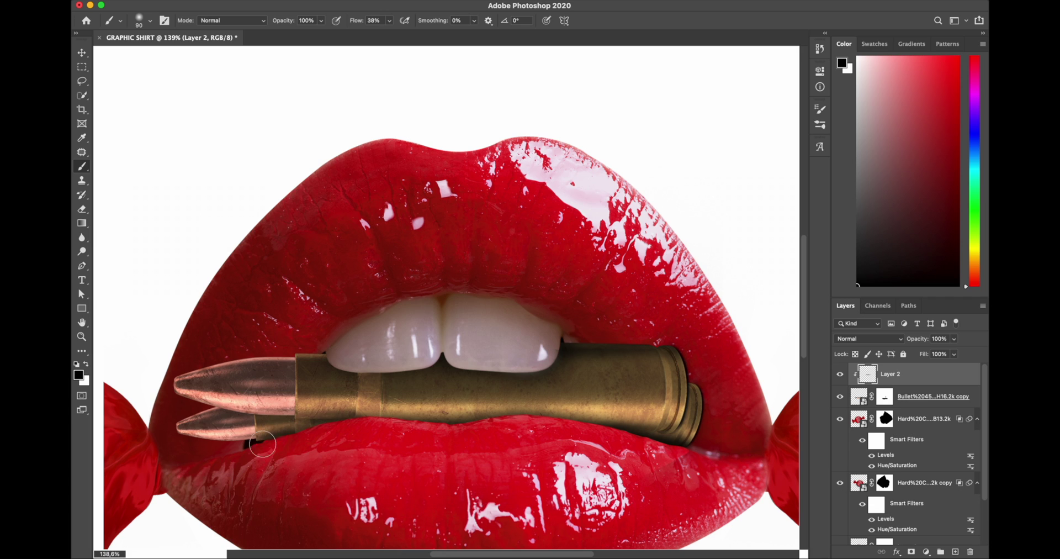
pyautogui.hotkey('ctrl', 'r')
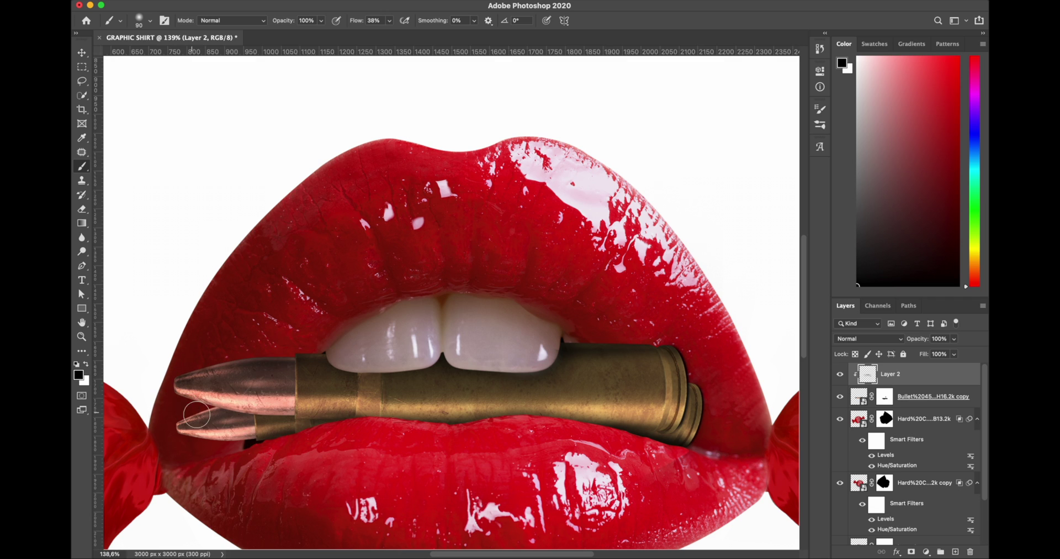
pyautogui.press('[')
pyautogui.press('[')
pyautogui.press('[')
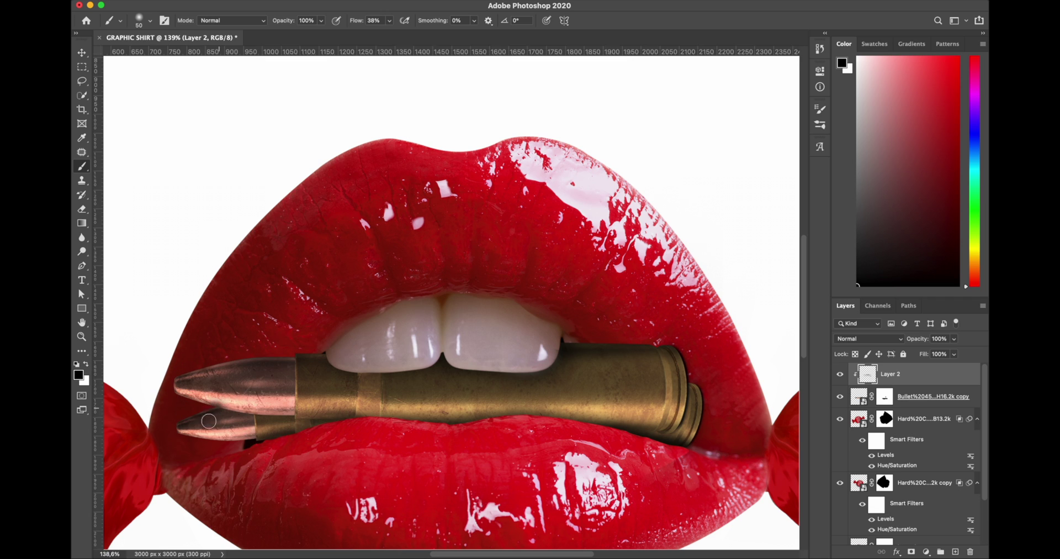
pyautogui.hotkey('ctrl', 'r')
# Brush soft black shadow under the lower bullet tip, then view the whole design.
pyautogui.moveTo(268, 417); pyautogui.dragTo(263, 440)
pyautogui.hotkey('ctrl', 'r')
pyautogui.press(']')
pyautogui.press(']')
pyautogui.press(']')
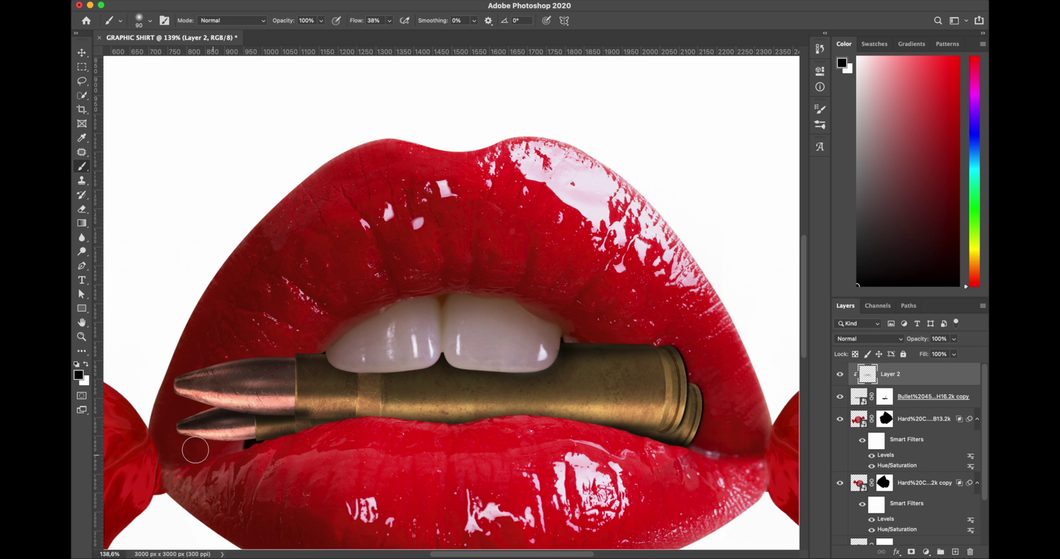
pyautogui.hotkey('ctrl', 'r')
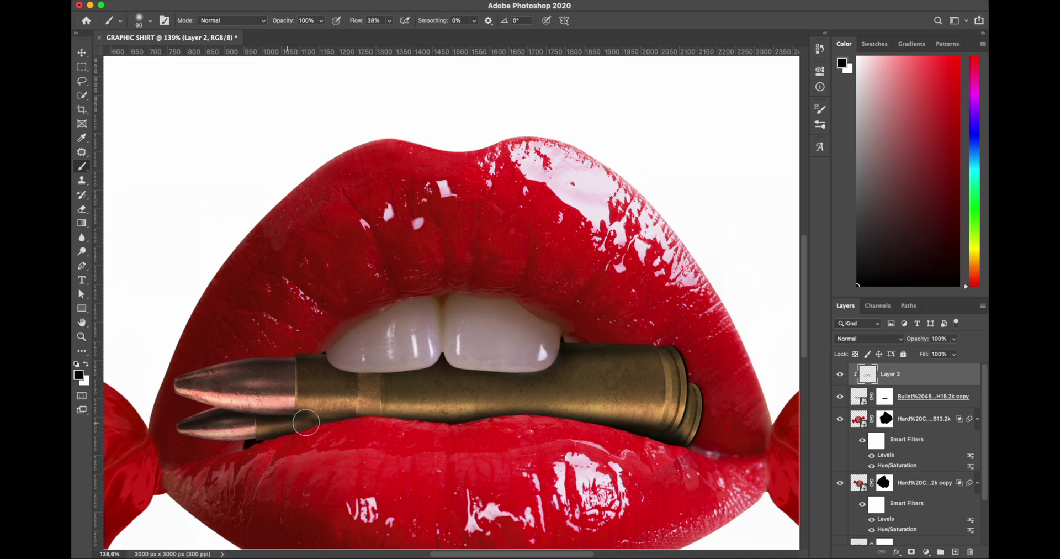
pyautogui.hotkey('ctrl', '0')
pyautogui.press(']')
pyautogui.press(']')
pyautogui.press(']')
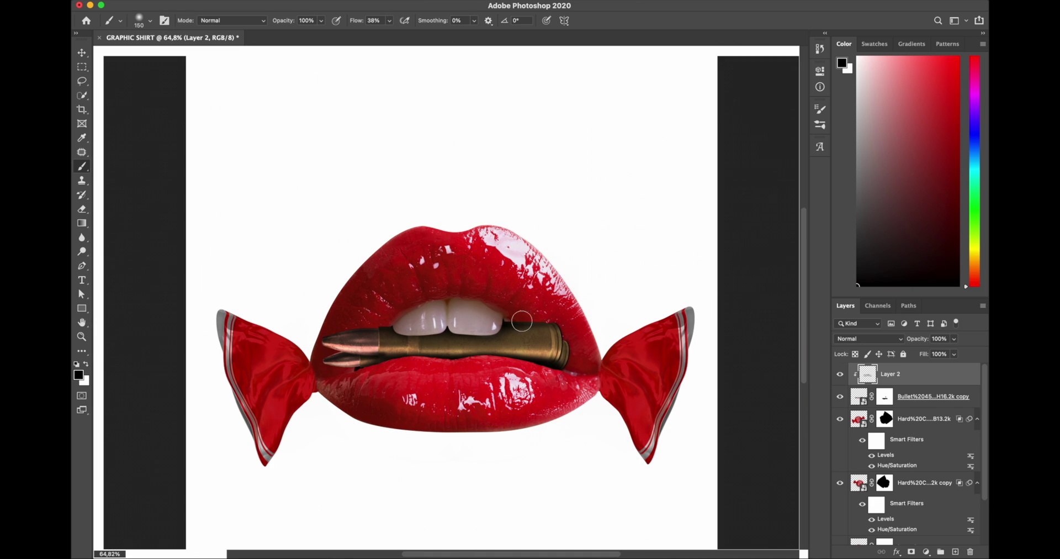
# Set the shadow layer's blend mode to Soft Light.
pyautogui.click(868, 338)
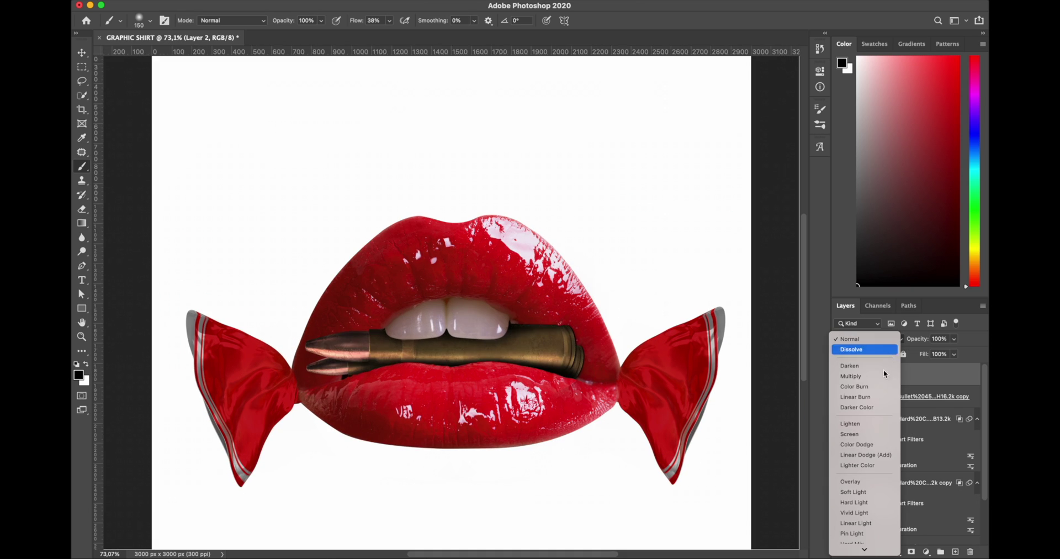
pyautogui.click(860, 492)
pyautogui.scroll(2, 447, 303)
pyautogui.scroll(-2, 839, 491)
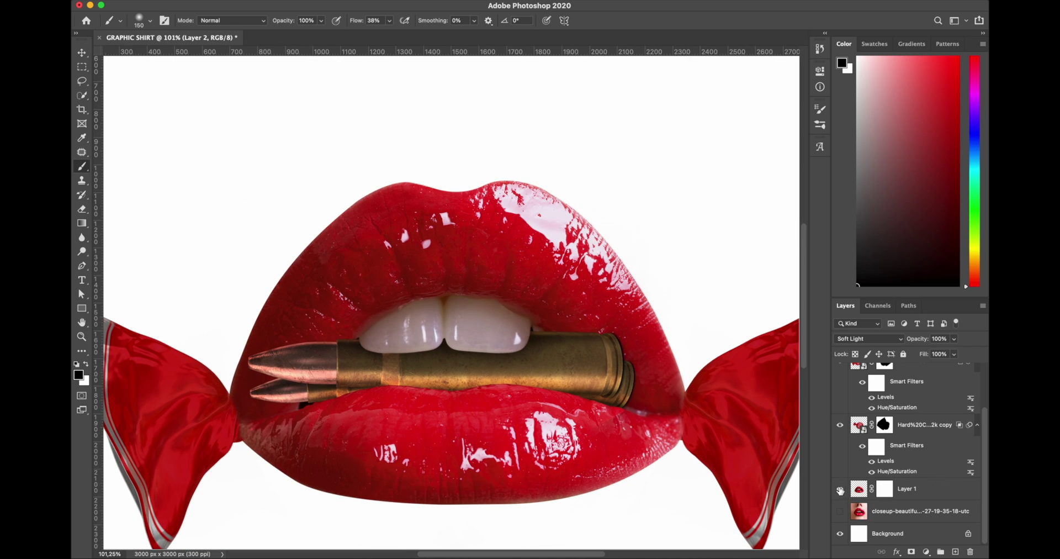
pyautogui.scroll(2, 902, 427)
# Edit the bullet smart object to delete the second bullet, then save and close it.
pyautogui.click(886, 396)
pyautogui.press('e')
pyautogui.hotkey('ctrl', 'r')
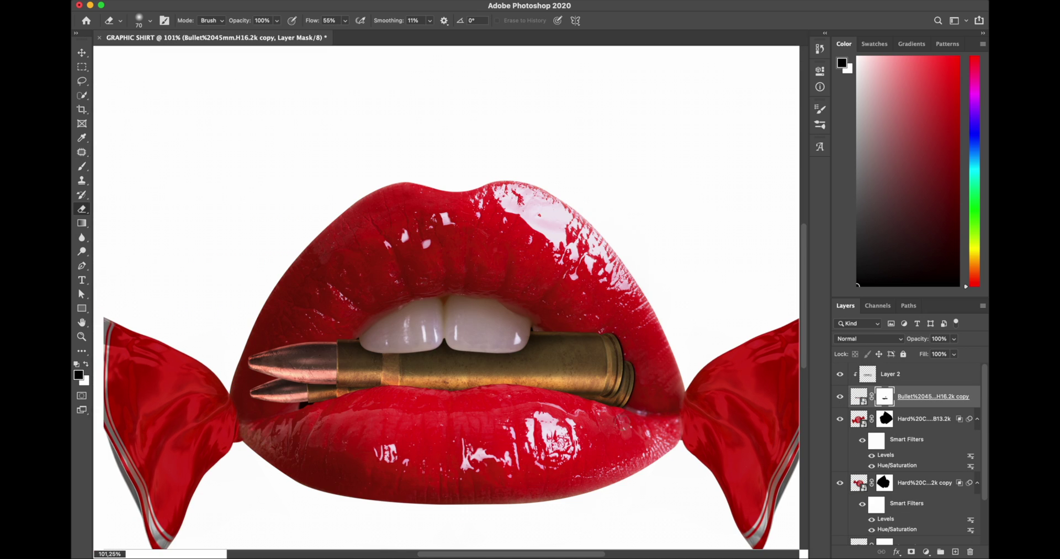
pyautogui.hotkey('ctrl', 'r')
pyautogui.hotkey('ctrl', '-')
pyautogui.hotkey('ctrl', '-')
pyautogui.hotkey('ctrl', '-')
pyautogui.hotkey('ctrl', '-')
pyautogui.hotkey('ctrl', '-')
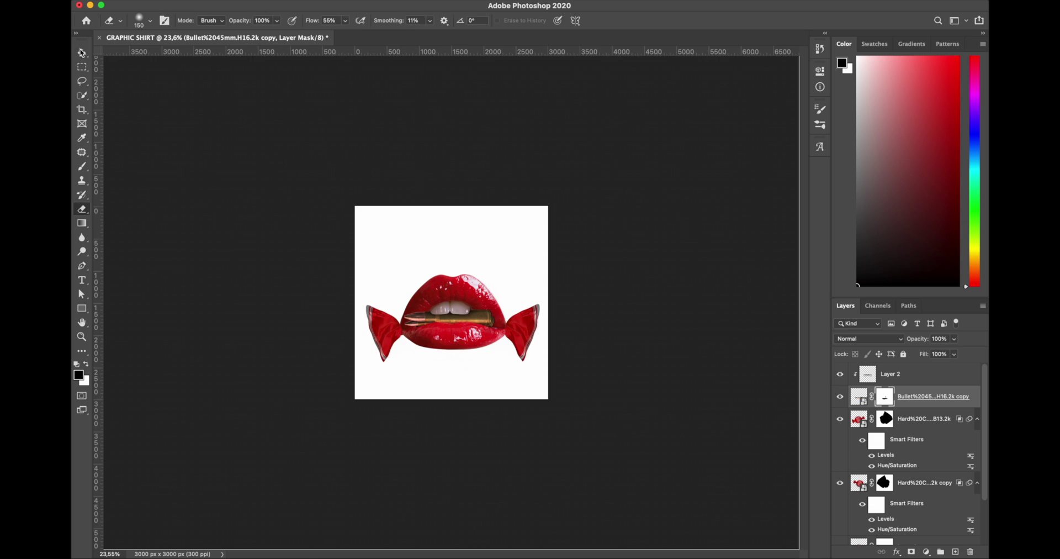
pyautogui.press('v')
pyautogui.hotkey('ctrl', '0')
pyautogui.doubleClick(858, 396)
pyautogui.hotkey('ctrl', 's')
pyautogui.hotkey('ctrl', 'w')
# Settle the shadow layer on Soft Light at 53% fill after trying Overlay at 88%.
pyautogui.click(890, 374)
pyautogui.press('b')
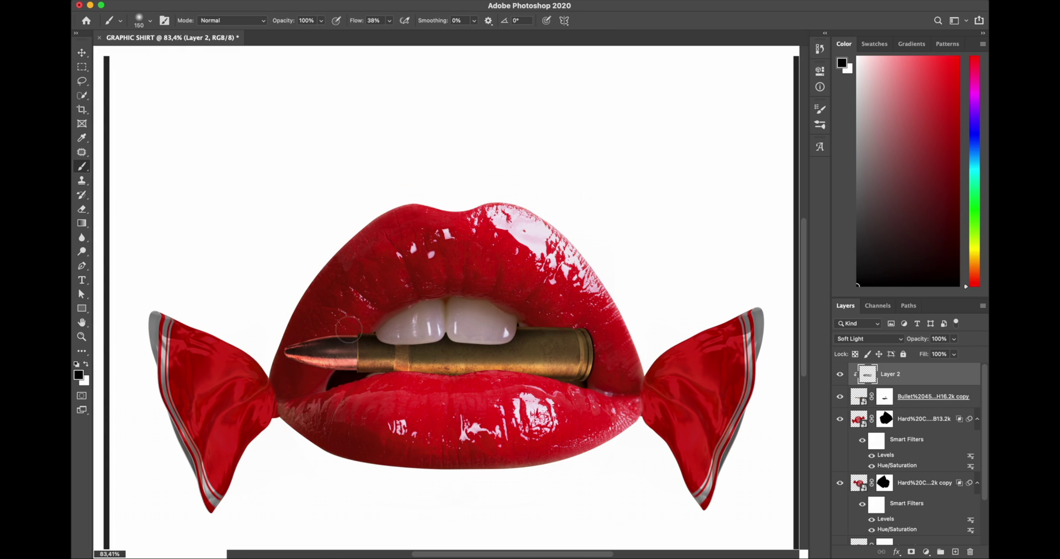
pyautogui.scroll(-2, 590, 331)
pyautogui.scroll(1, 590, 331)
pyautogui.click(868, 338)
pyautogui.moveTo(954, 354); pyautogui.dragTo(939, 368)
pyautogui.scroll(3, 467, 303)
pyautogui.click(869, 339)
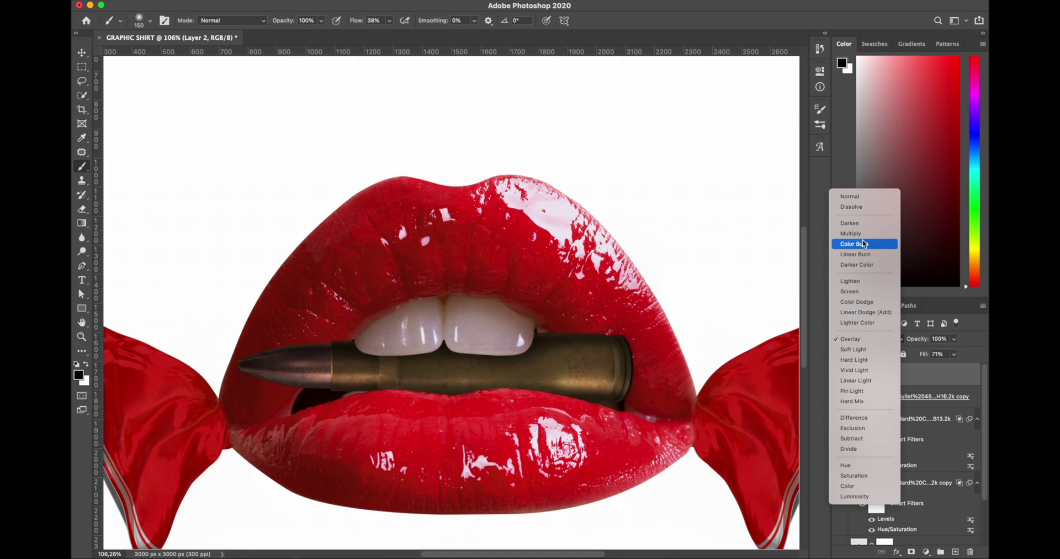
pyautogui.click(853, 195)
pyautogui.press('Down')
pyautogui.press('Down')
pyautogui.press('Down')
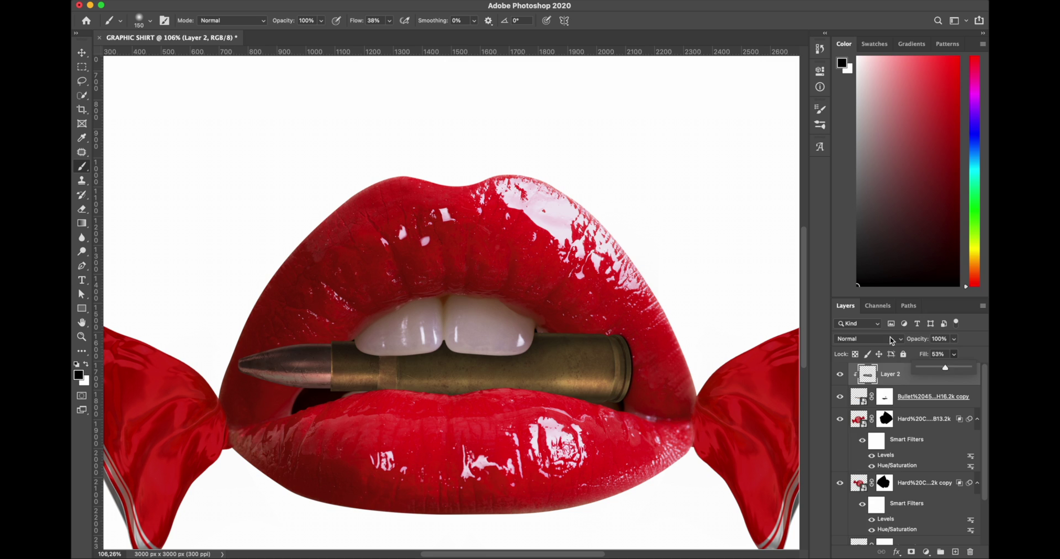
pyautogui.moveTo(924, 354); pyautogui.dragTo(909, 354)
pyautogui.scroll(-5, 449, 369)
# Select the candy lips layer and start Free Transform on it.
pyautogui.press('v')
pyautogui.click(363, 294)
pyautogui.hotkey('ctrl', 't')
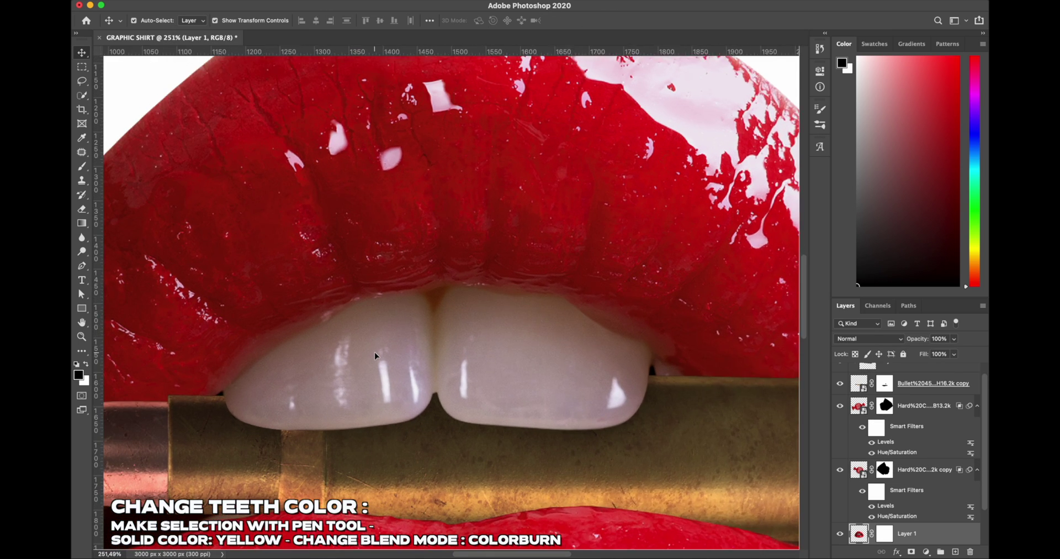
# Trace a closed Pen path around the upper front teeth.
pyautogui.hscroll(-2, 375, 355)
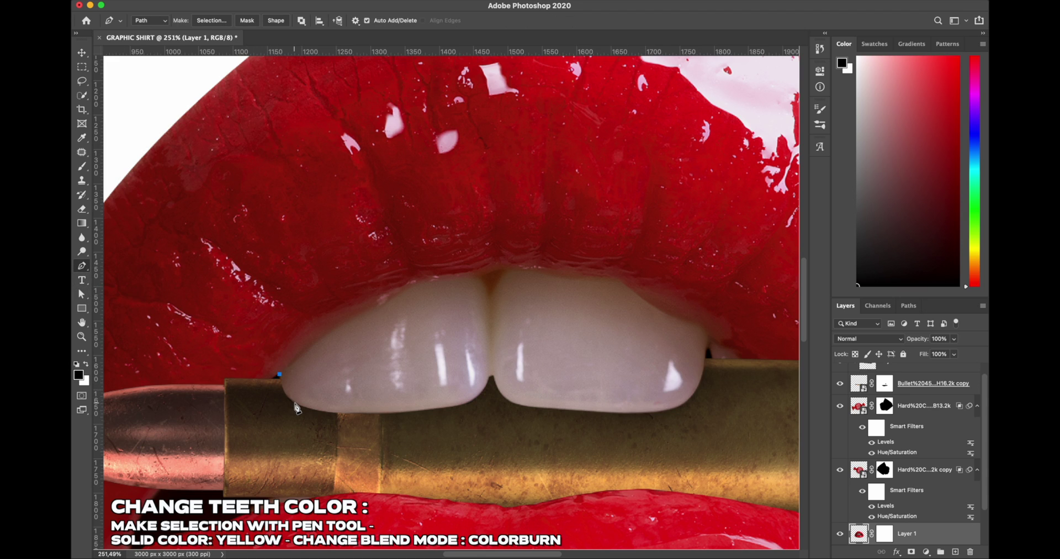
pyautogui.moveTo(353, 412); pyautogui.dragTo(359, 414)
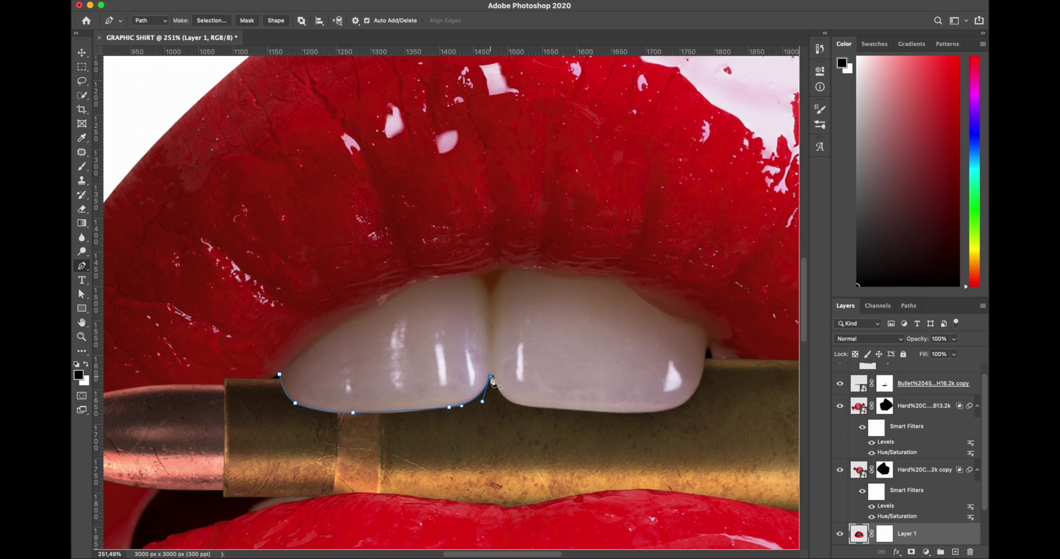
pyautogui.scroll(3, 511, 408)
pyautogui.scroll(2, 519, 412)
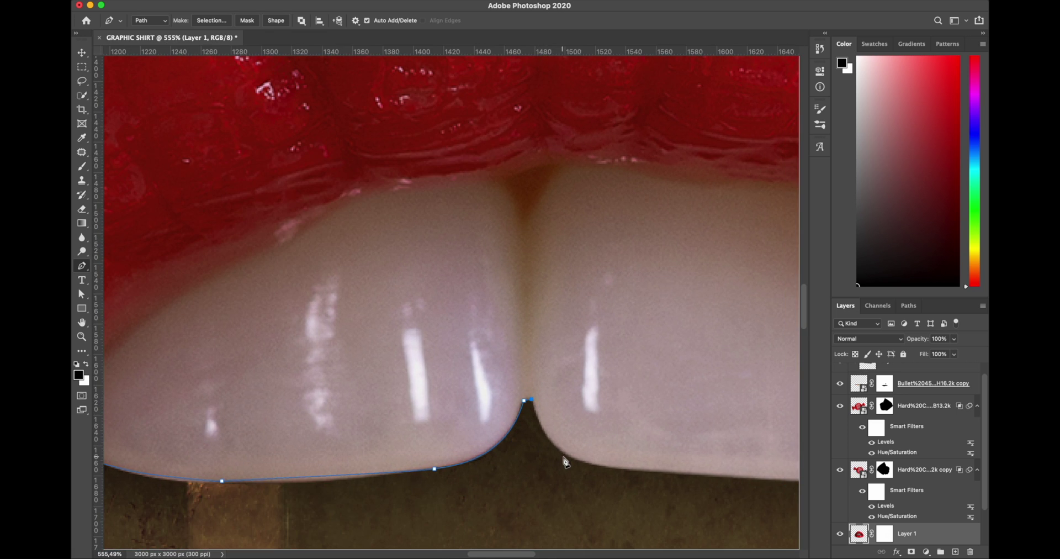
pyautogui.scroll(-5, 592, 472)
pyautogui.scroll(3, 535, 430)
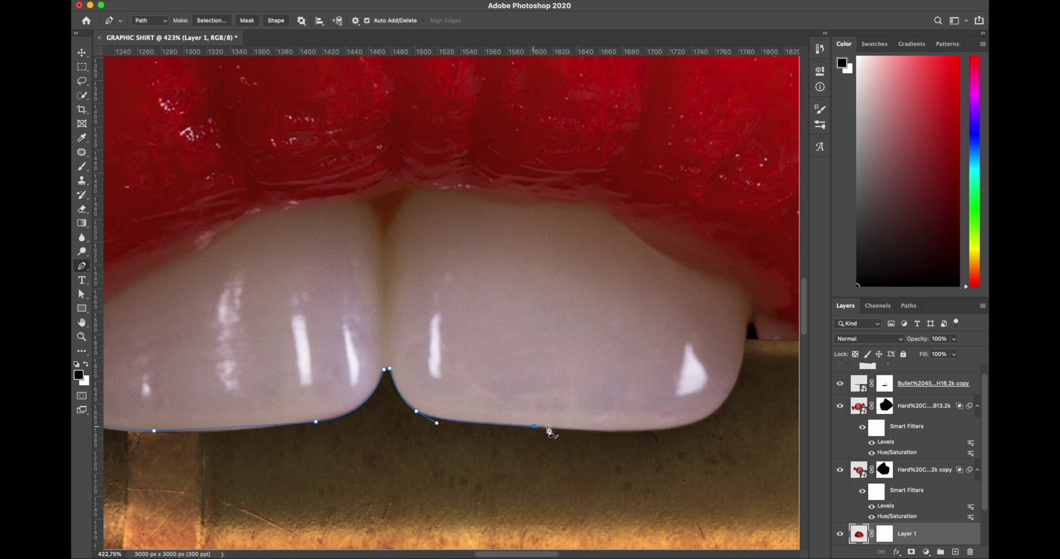
pyautogui.moveTo(660, 429); pyautogui.dragTo(680, 425)
pyautogui.click(392, 189)
pyautogui.moveTo(347, 202); pyautogui.dragTo(337, 201)
pyautogui.hscroll(-5, 427, 208)
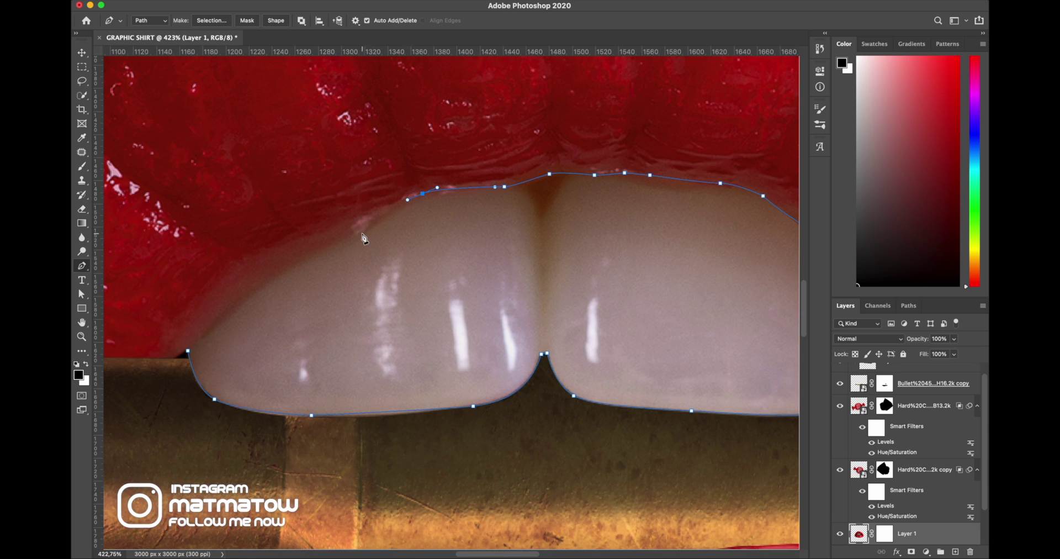
pyautogui.moveTo(302, 258); pyautogui.dragTo(293, 262)
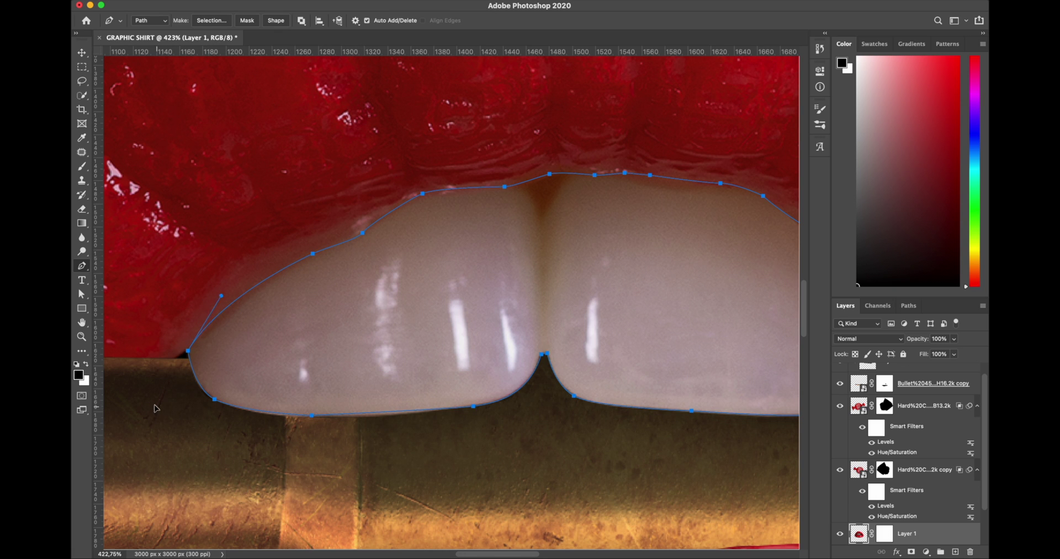
pyautogui.scroll(-5, 155, 407)
# Convert the tooth path into a selection with Make Selection.
pyautogui.rightClick(402, 303)
pyautogui.click(430, 309)
pyautogui.click(538, 186)
# Fill the tooth selection with yellow on a Color Burn layer and deselect.
pyautogui.hotkey('alt', 'BackSpace')
pyautogui.click(868, 339)
pyautogui.click(868, 387)
pyautogui.hotkey('ctrl', 'd')
pyautogui.hotkey('ctrl', '0')
# Mask the yellow tint and erase it along the upper tooth edge.
pyautogui.click(911, 551)
pyautogui.scroll(5, 477, 286)
pyautogui.press('d')
pyautogui.press('e')
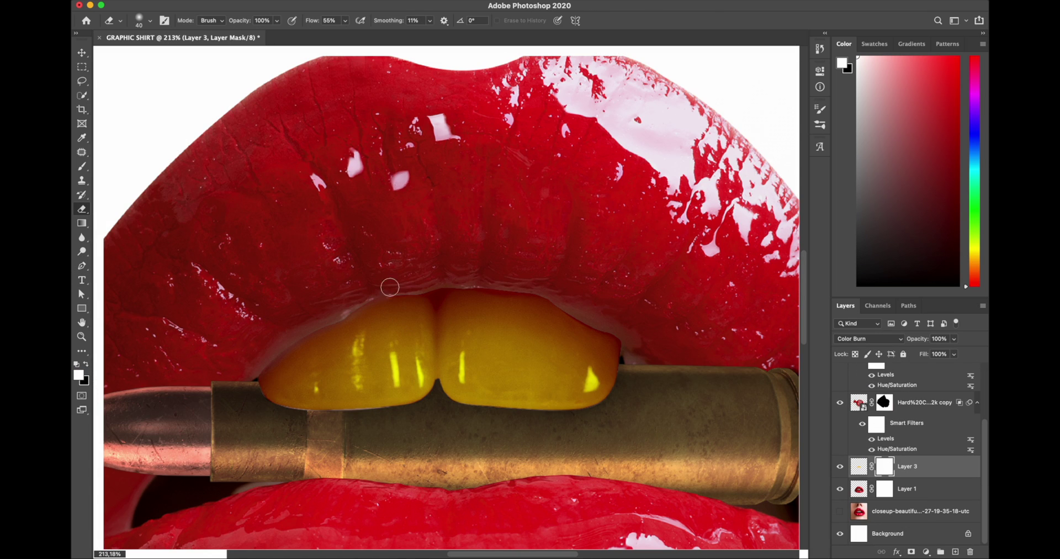
pyautogui.moveTo(403, 299); pyautogui.dragTo(333, 312)
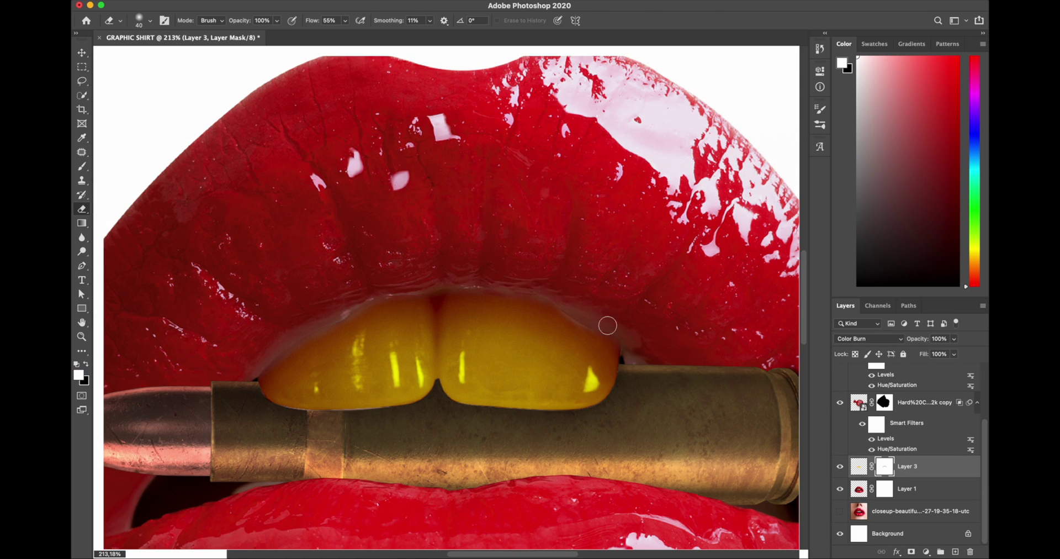
pyautogui.hotkey('ctrl', 'r')
pyautogui.scroll(-10, 644, 349)
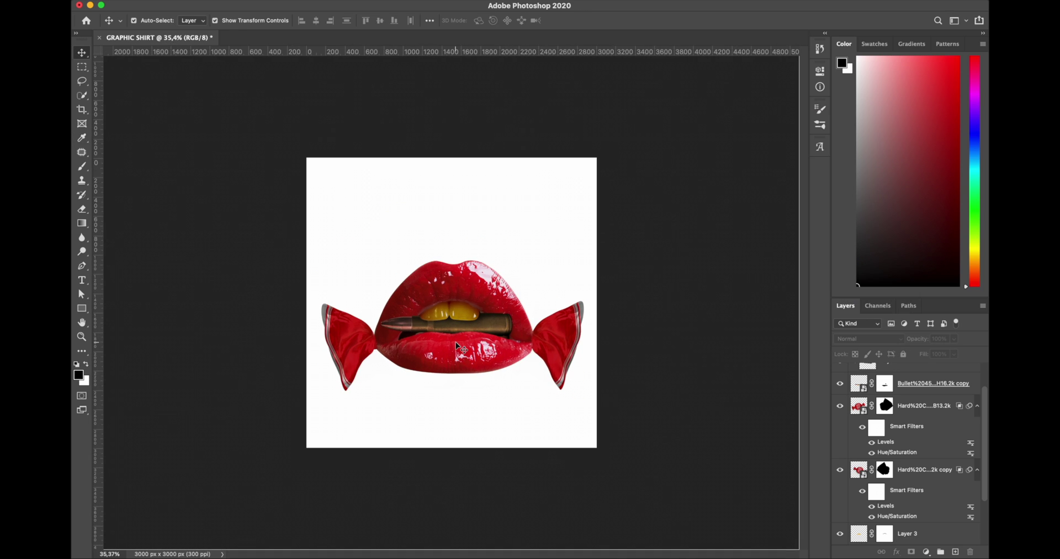
pyautogui.scroll(2, 930, 468)
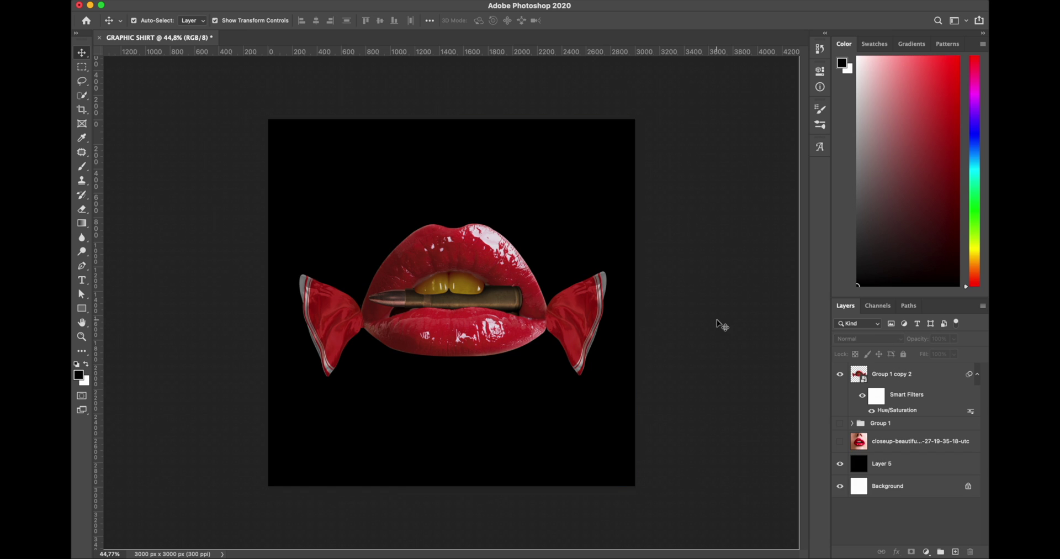
pyautogui.scroll(3, 525, 337)
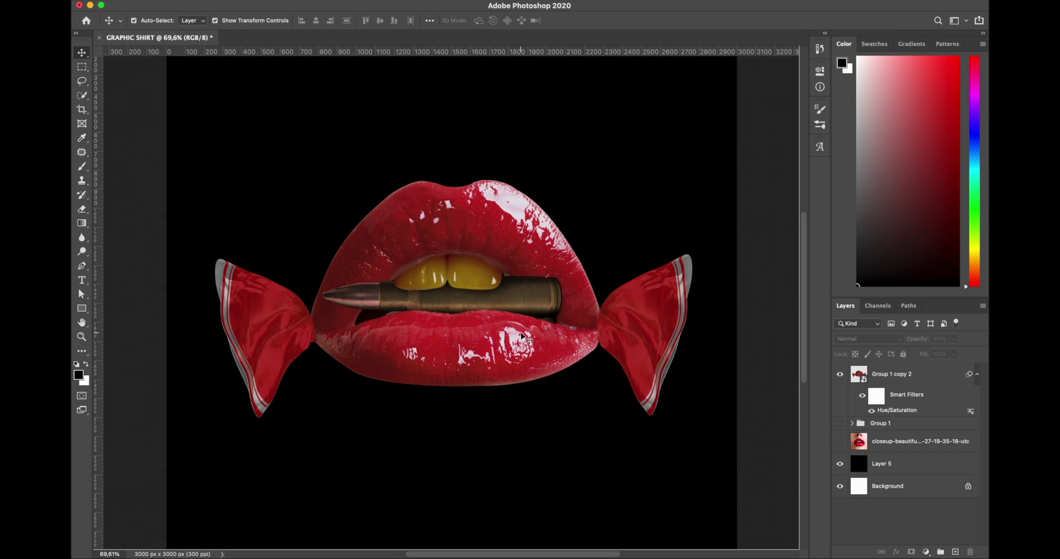
# In Finder, navigate to GRAIN & PATTERN TEXTURE > PATTERN.
pyautogui.click(272, 532)
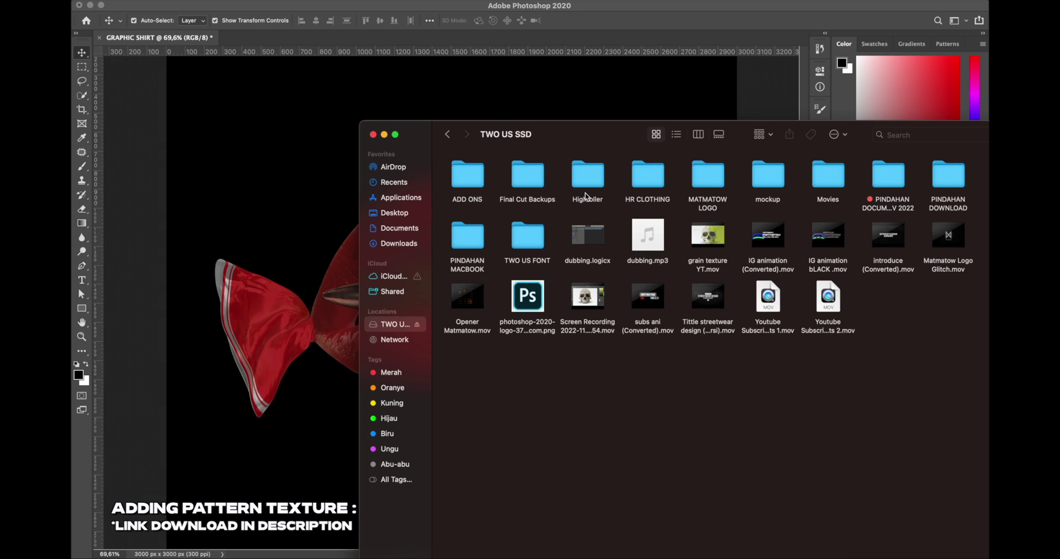
pyautogui.doubleClick(890, 177)
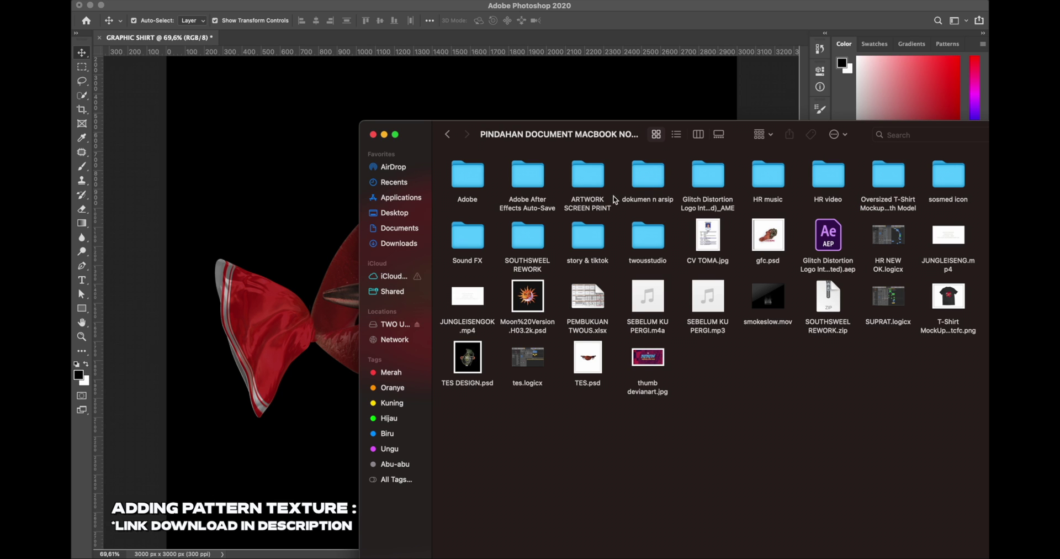
pyautogui.doubleClick(635, 182)
pyautogui.doubleClick(467, 175)
pyautogui.doubleClick(831, 180)
pyautogui.doubleClick(525, 179)
# Quick Look through the pattern files, PATTERN 1.png and PATTERN 2.png.
pyautogui.click(711, 176)
pyautogui.press('space')
pyautogui.press('Left')
pyautogui.press('Left')
pyautogui.press('Left')
pyautogui.press('Left')
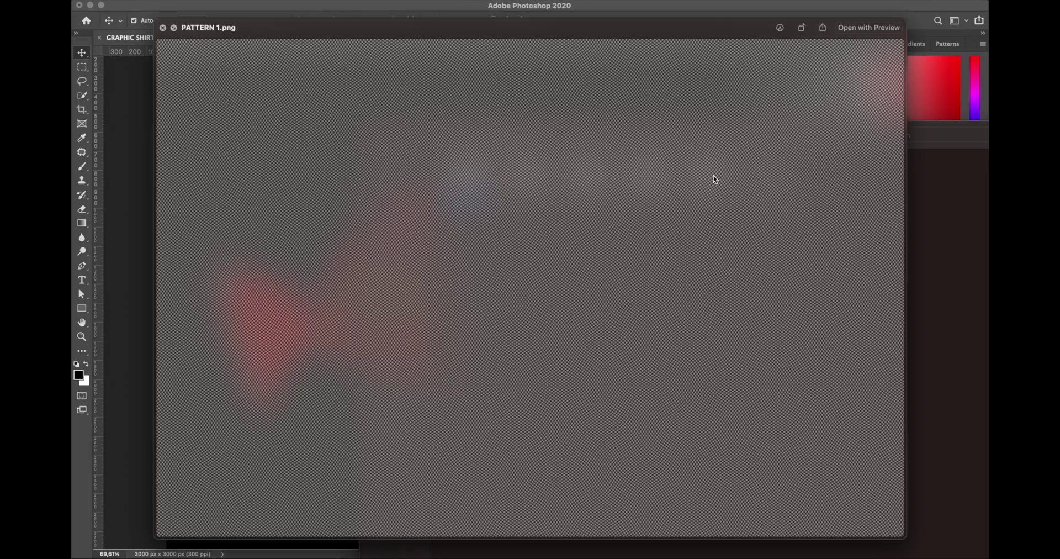
pyautogui.press('space')
pyautogui.press('space')
pyautogui.press('Right')
pyautogui.press('space')
# Place PATTERN 1.png into the design and scale it to cover the lips.
pyautogui.moveTo(468, 172); pyautogui.dragTo(312, 262)
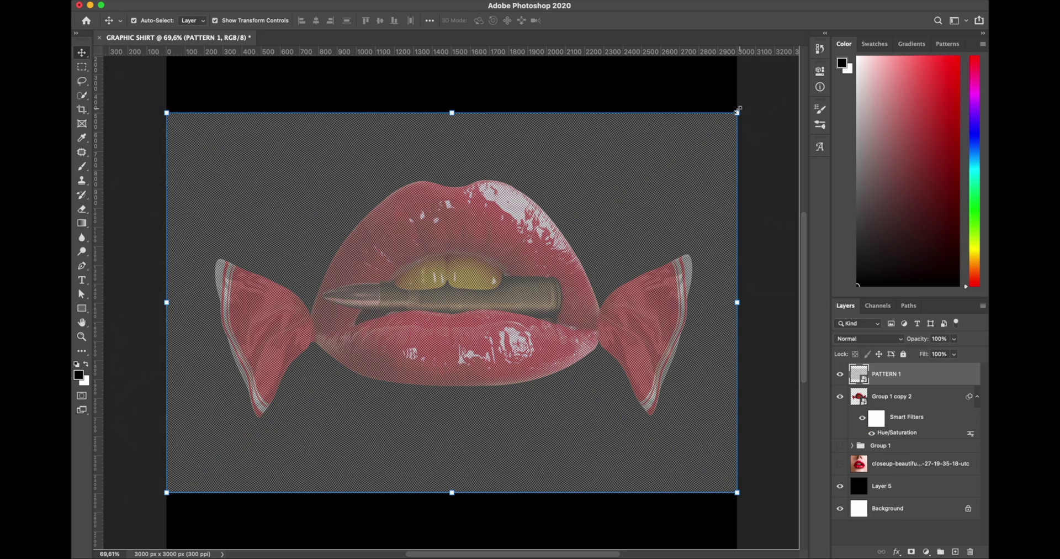
pyautogui.moveTo(737, 111); pyautogui.dragTo(704, 135)
pyautogui.press('Return')
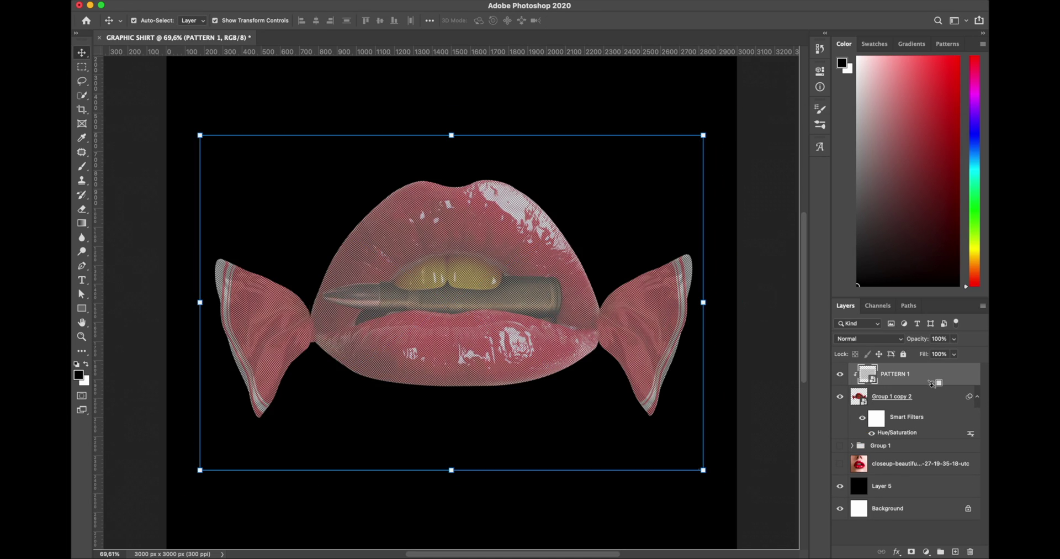
# Try the Darker Color blend mode on the pattern layer.
pyautogui.click(857, 340)
pyautogui.click(858, 407)
pyautogui.scroll(3, 462, 305)
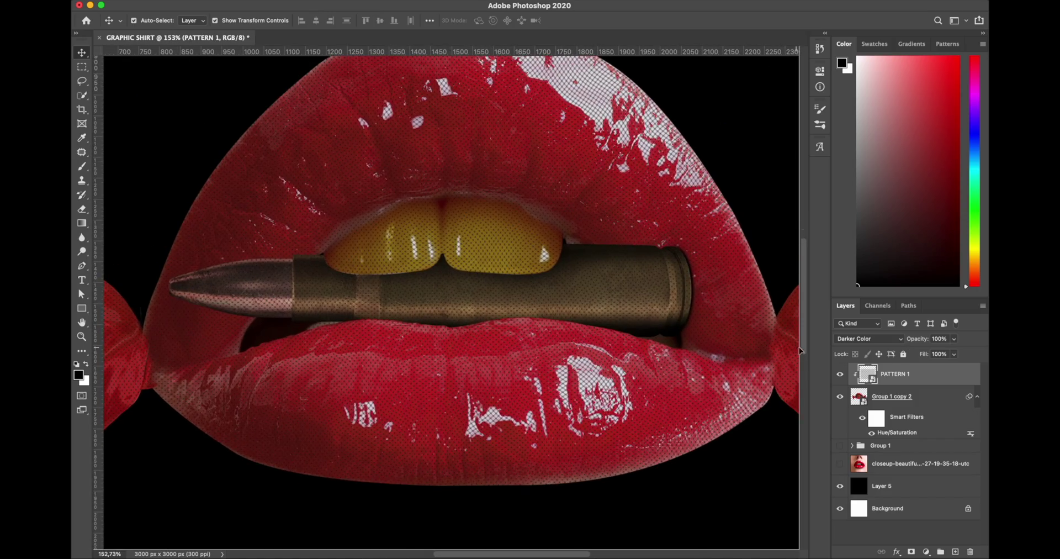
pyautogui.click(867, 338)
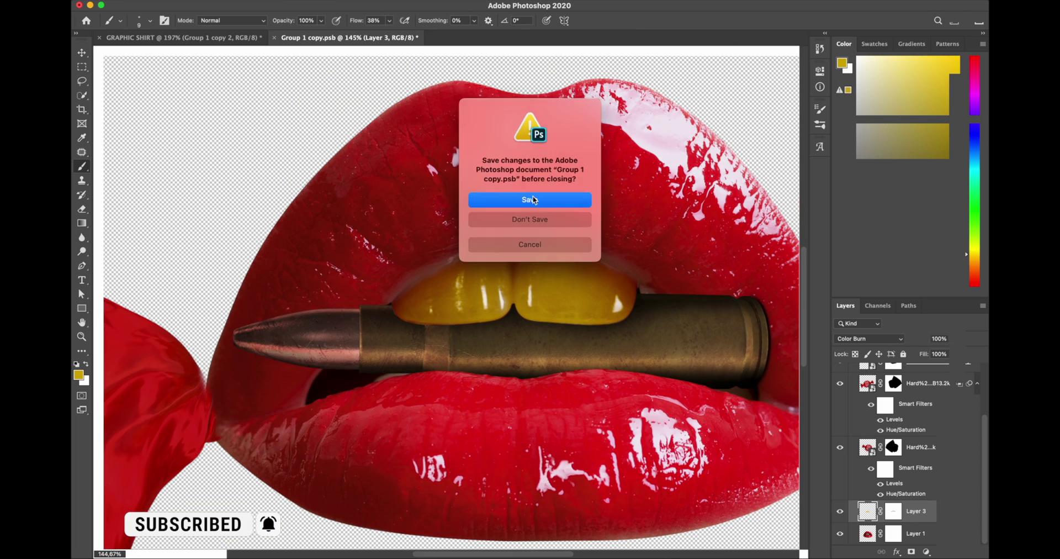
# Back in GRAPHIC SHIRT, erase the pattern off the upper teeth with an 80px eraser.
pyautogui.click(531, 199)
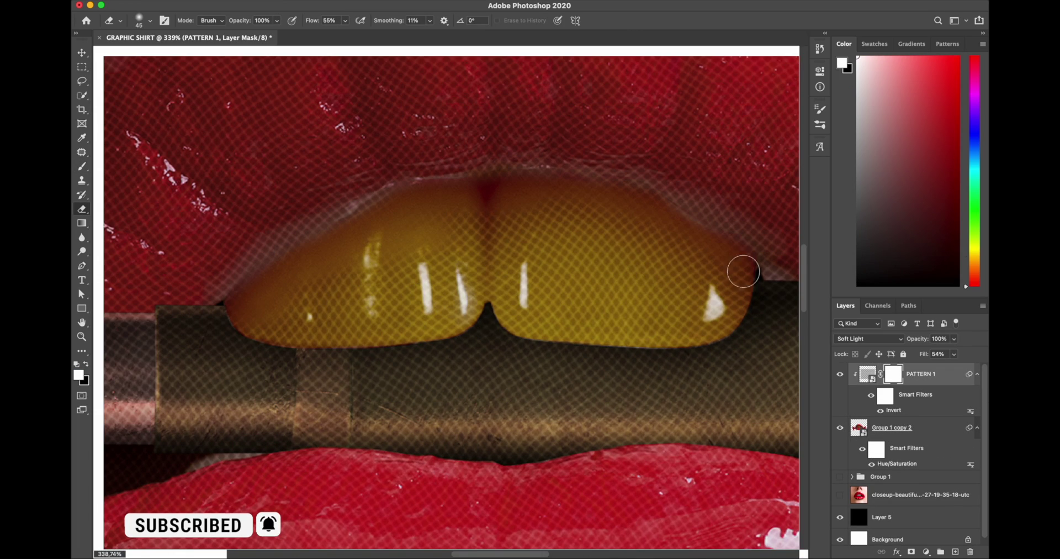
pyautogui.press(']')
pyautogui.press(']')
pyautogui.press(']')
pyautogui.moveTo(426, 236); pyautogui.dragTo(520, 303)
pyautogui.press('[')
pyautogui.press('[')
pyautogui.press('[')
pyautogui.hotkey('ctrl', '0')
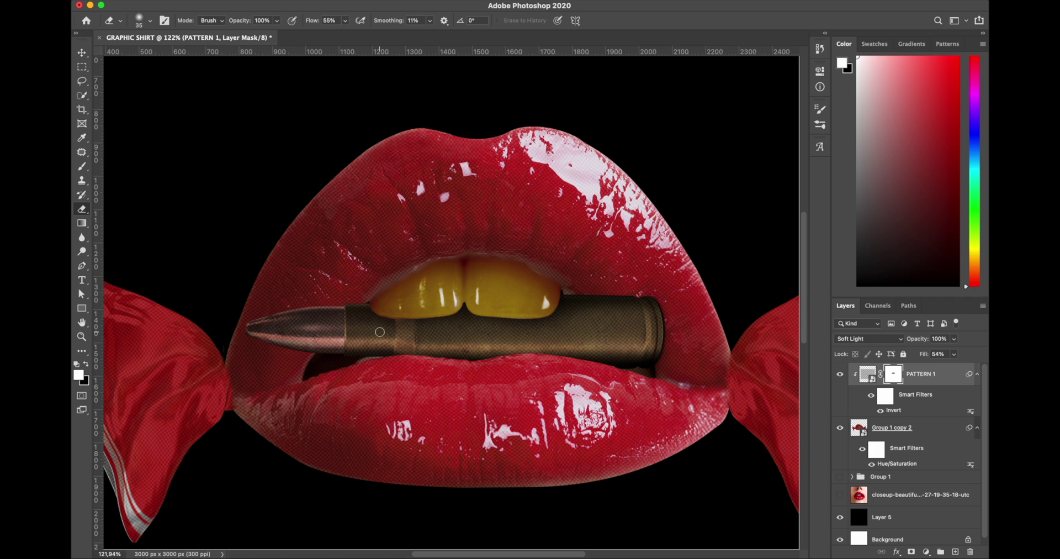
# Resize the eraser to 25 to clear the pattern from the bullet.
pyautogui.press(']')
pyautogui.press(']')
pyautogui.press(']')
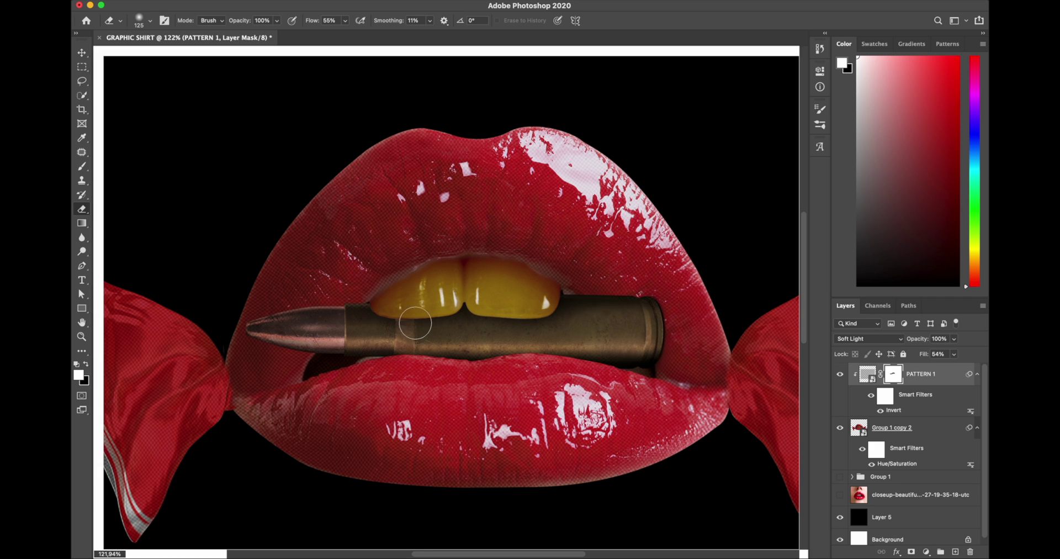
pyautogui.press('[')
pyautogui.press('[')
pyautogui.press('[')
pyautogui.scroll(5, 413, 324)
pyautogui.scroll(2, 412, 303)
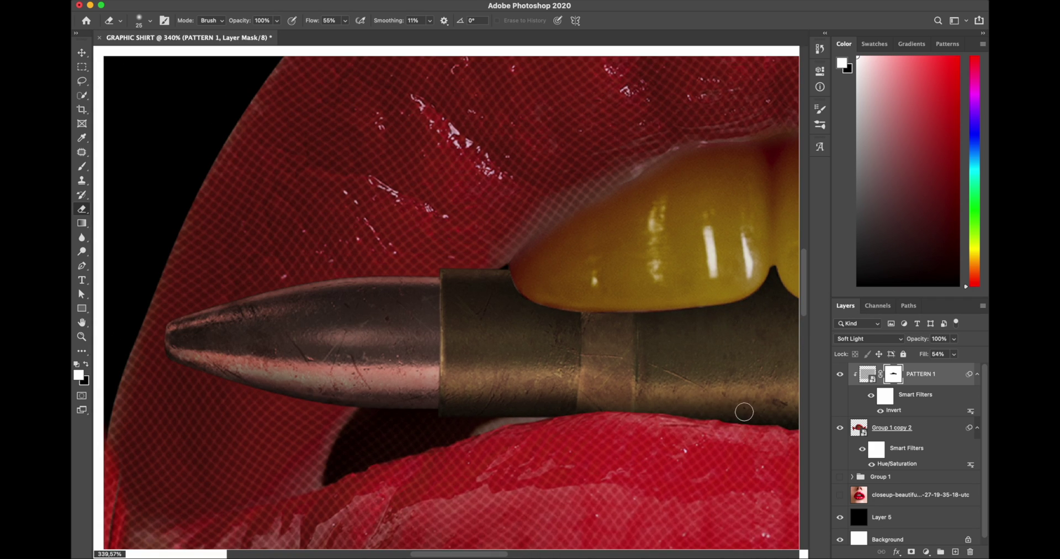
pyautogui.hotkey('ctrl', 'r')
pyautogui.scroll(-5, 524, 306)
# Place plastic overlay 04 over the lips in Linear Light and begin fitting it with Free Transform.
pyautogui.press('v')
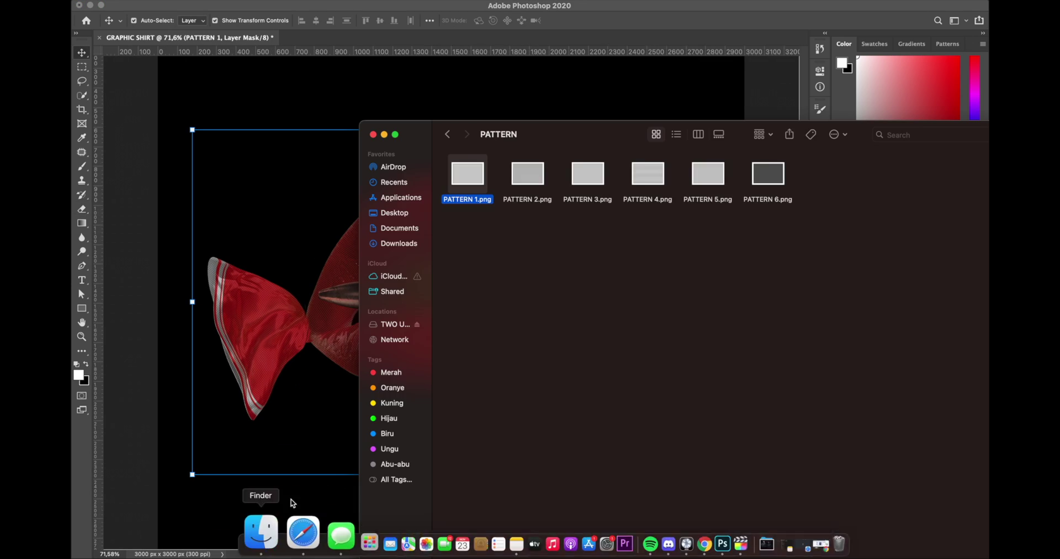
pyautogui.press('space')
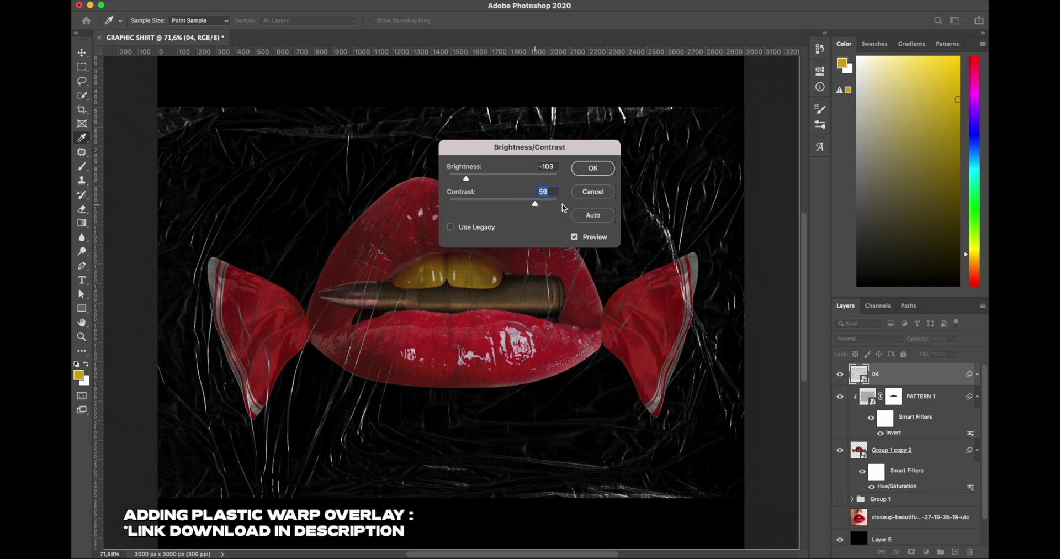
pyautogui.click(868, 339)
pyautogui.click(856, 523)
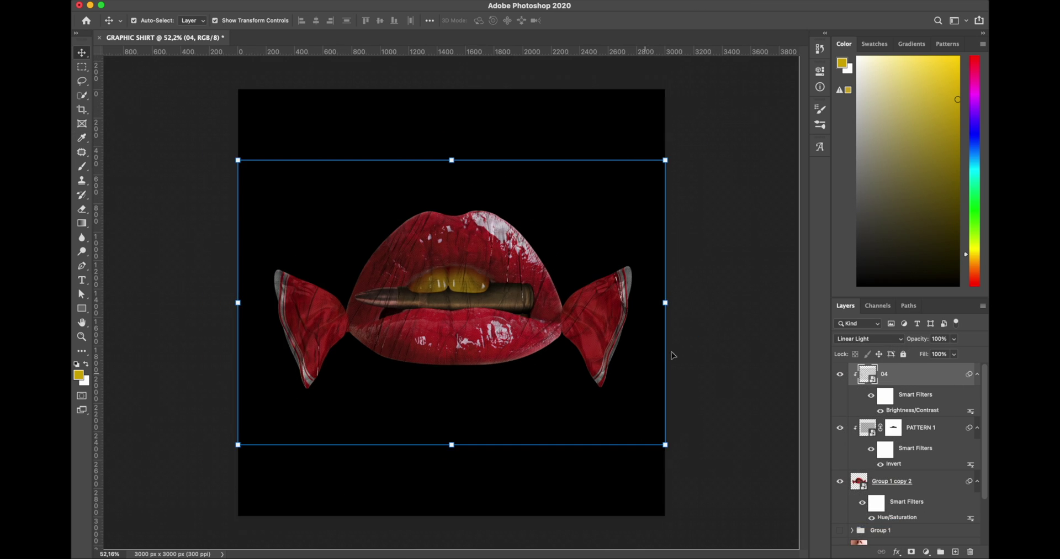
pyautogui.hotkey('ctrl', 't')
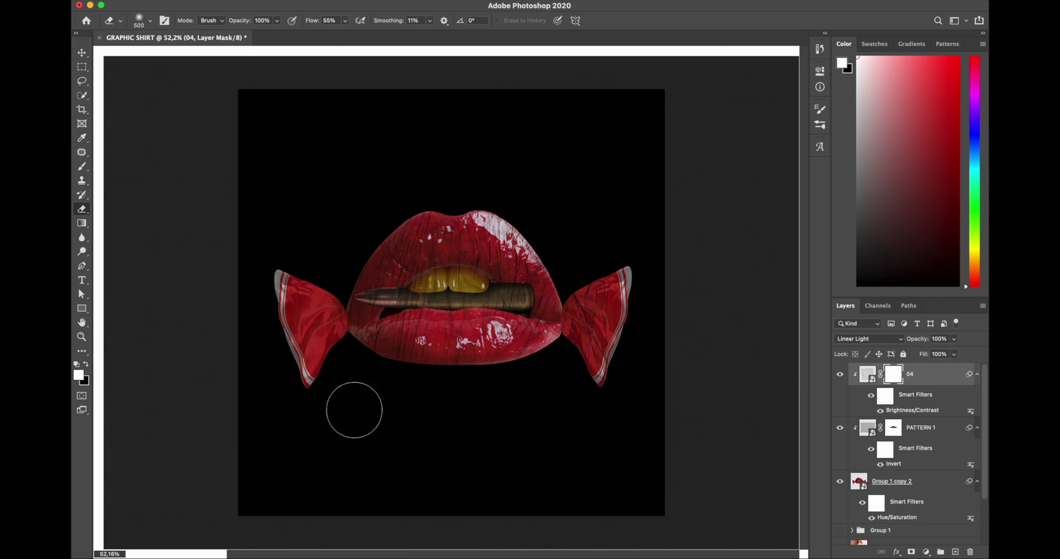
pyautogui.scroll(5, 402, 407)
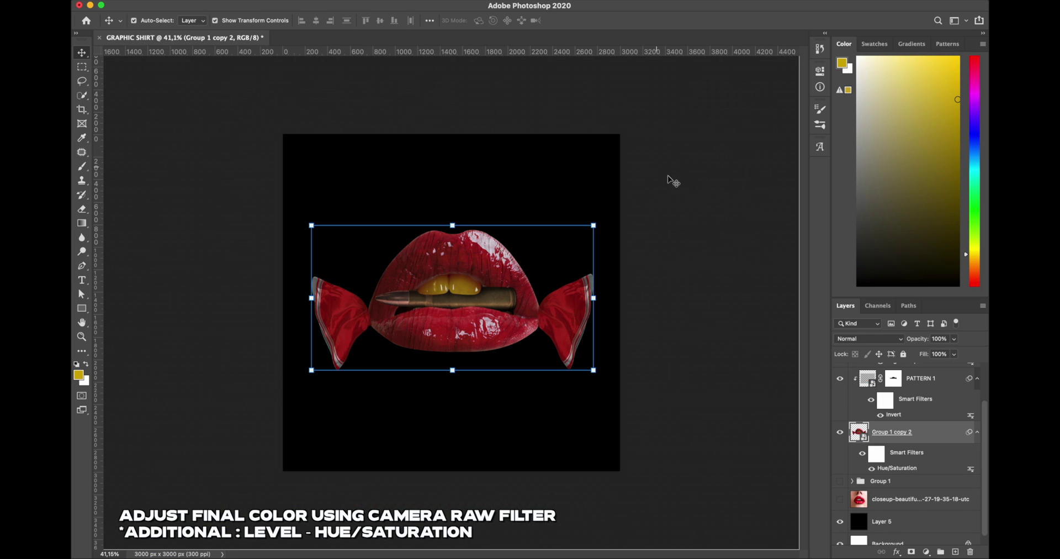
# Apply a Camera Raw filter to the lips: Temperature +5, Vibrance -18, Saturation -16.
pyautogui.click(345, 1)
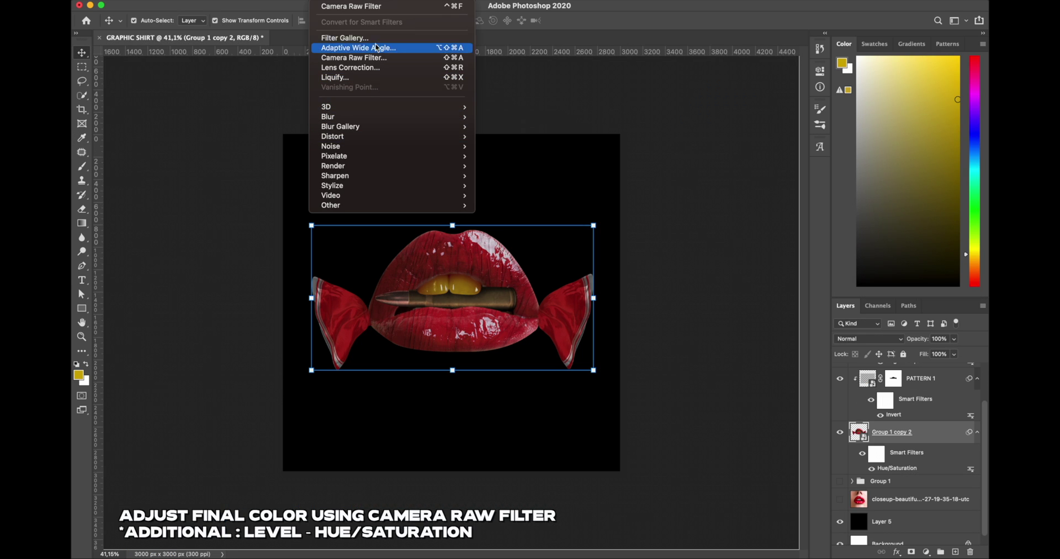
pyautogui.click(377, 57)
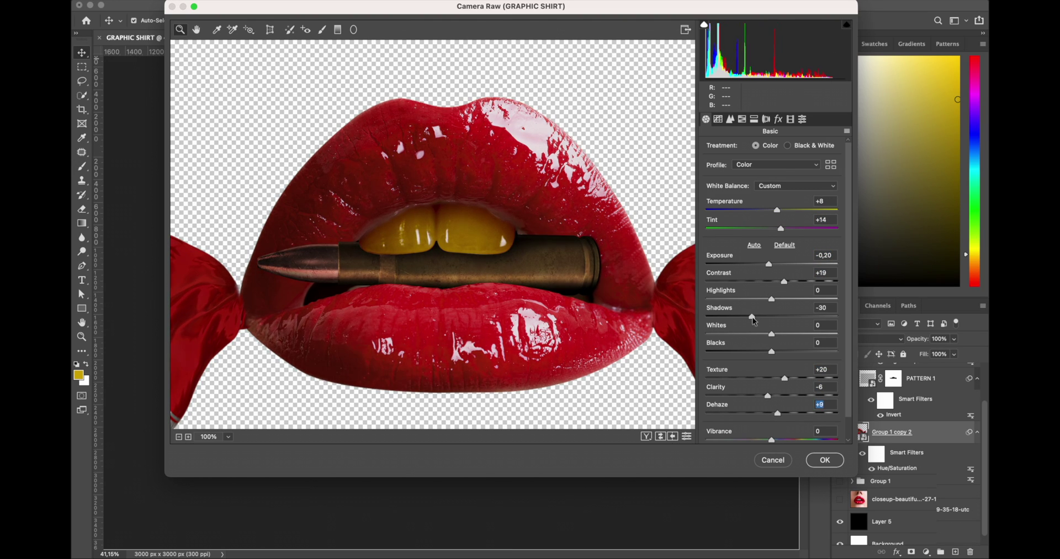
pyautogui.scroll(-1, 754, 321)
pyautogui.moveTo(772, 417); pyautogui.dragTo(757, 420)
pyautogui.moveTo(784, 189); pyautogui.dragTo(777, 191)
pyautogui.moveTo(756, 417); pyautogui.dragTo(761, 420)
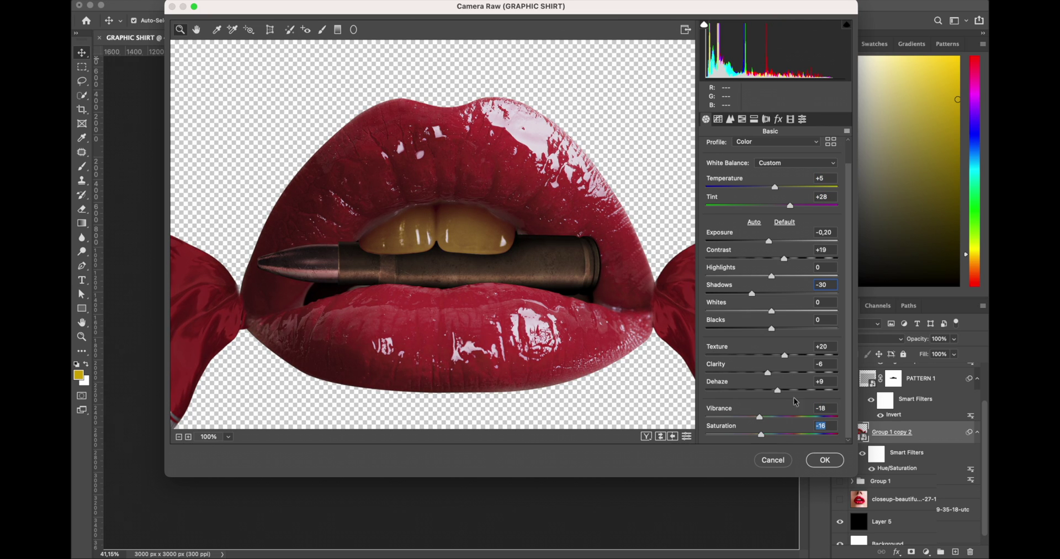
pyautogui.press('Return')
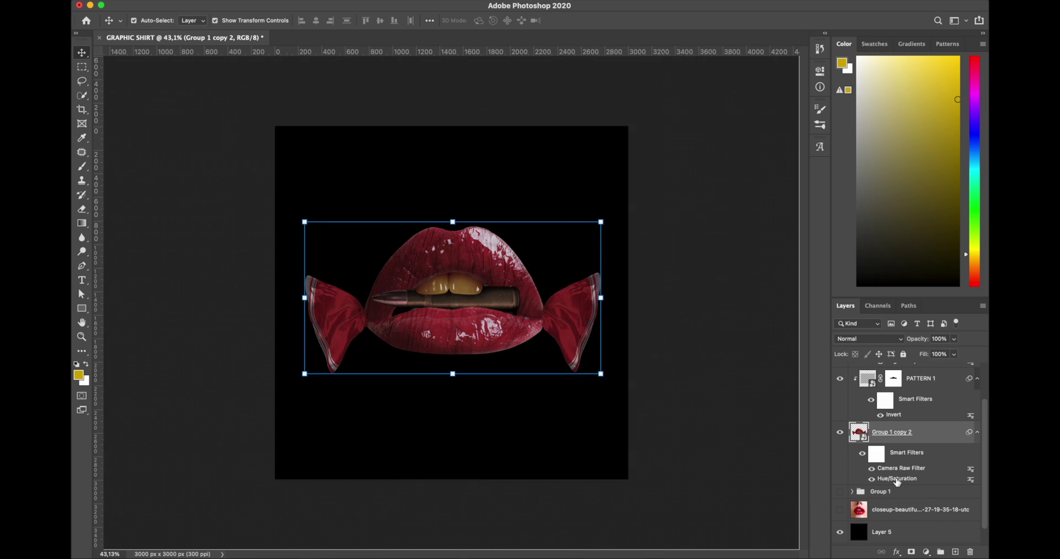
# Apply Levels to the lips and add an enlarged 'candie' title above them.
pyautogui.hotkey('ctrl', 'l')
pyautogui.press('Return')
pyautogui.press('t')
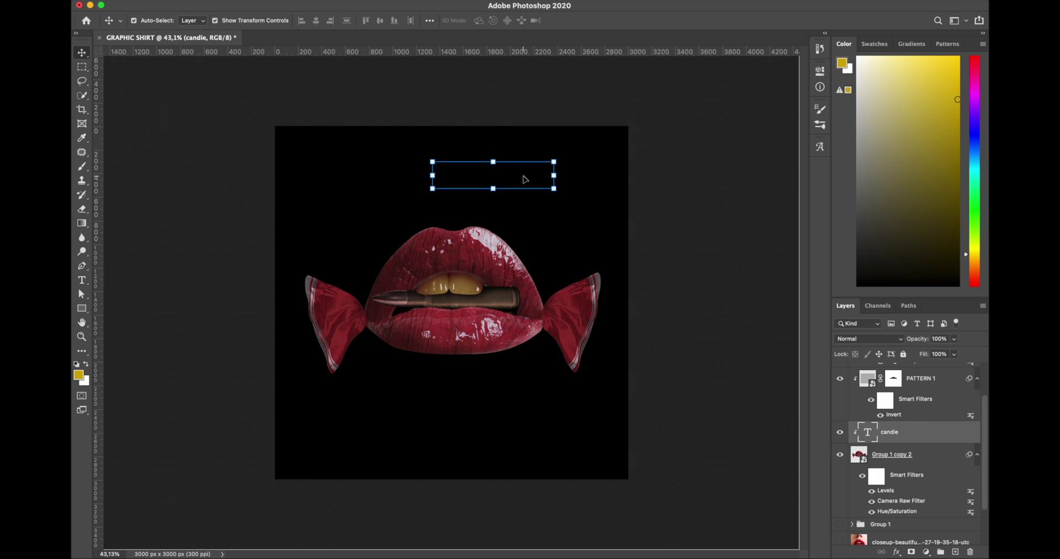
pyautogui.rightClick(906, 431)
pyautogui.press('Escape')
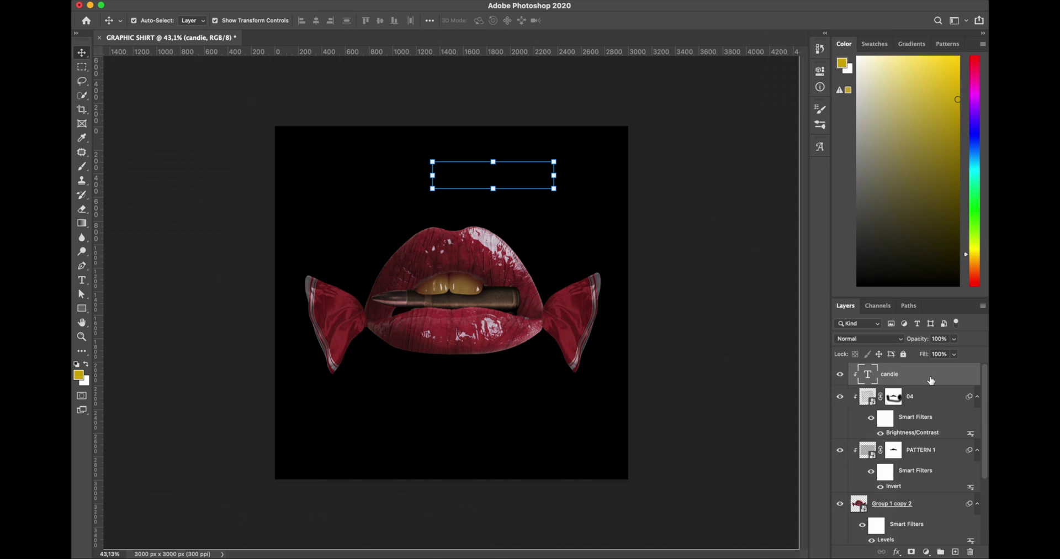
pyautogui.rightClick(928, 378)
pyautogui.press('Escape')
pyautogui.hotkey('ctrl', 'shift', '[')
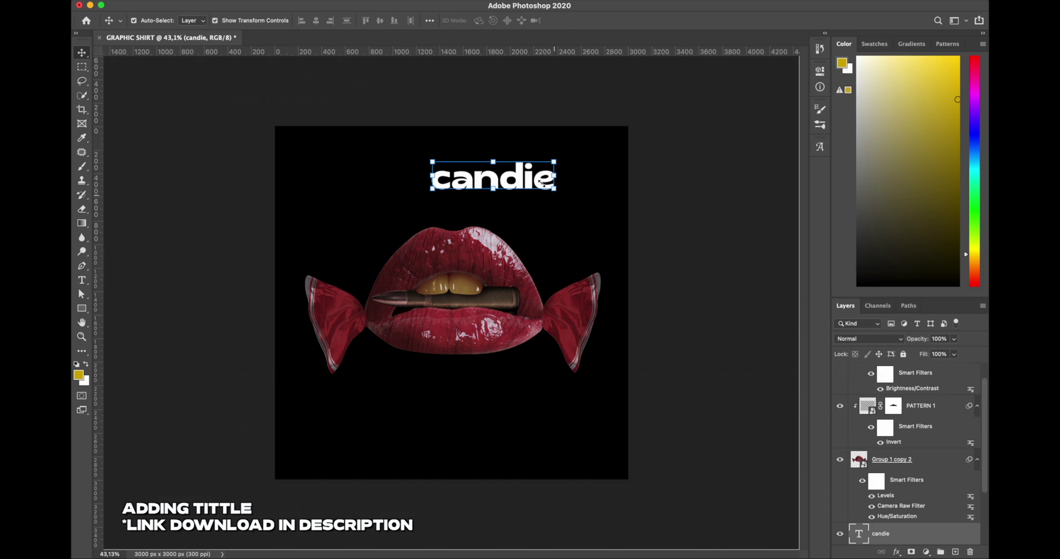
pyautogui.moveTo(517, 195)
pyautogui.mouseDown()
pyautogui.moveTo(564, 171)
pyautogui.moveTo(558, 188)
pyautogui.mouseUp()
# Locate LineTexture04 in the DIGITAL ASSETS line-texture PNG folder on the external drive.
pyautogui.click(274, 540)
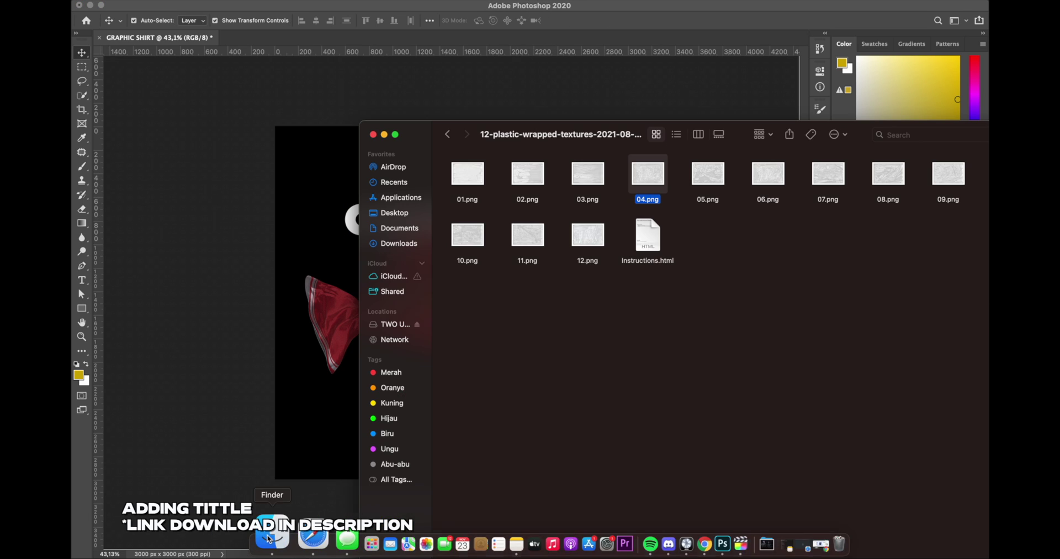
pyautogui.click(395, 326)
pyautogui.doubleClick(539, 234)
pyautogui.doubleClick(571, 237)
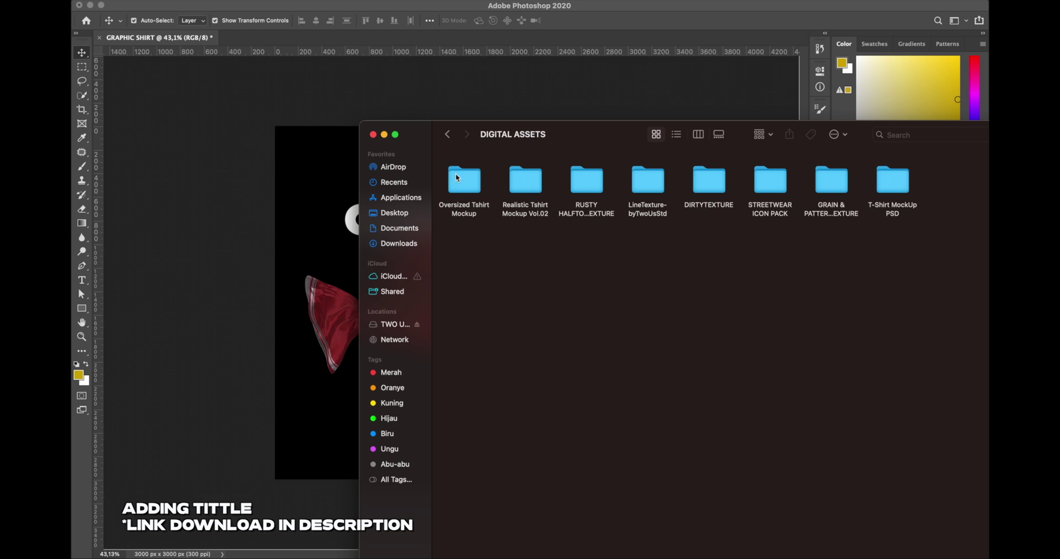
pyautogui.doubleClick(648, 180)
pyautogui.doubleClick(525, 176)
pyautogui.press('space')
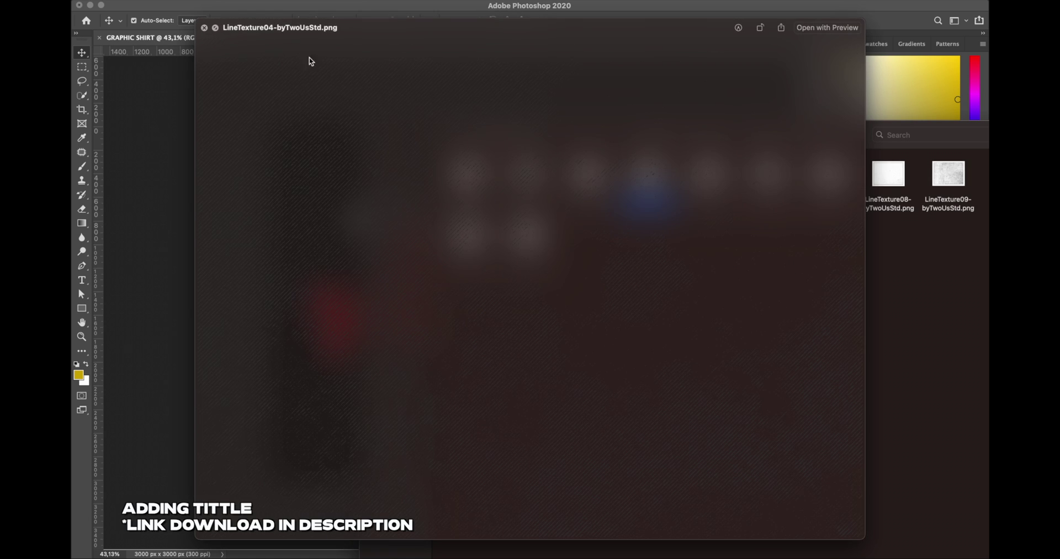
pyautogui.click(311, 254)
# Place LineTexture04 across the title, clip it to the 'candie' text, and colorize it via Hue/Saturation.
pyautogui.moveTo(655, 422); pyautogui.dragTo(497, 299)
pyautogui.moveTo(316, 145)
pyautogui.mouseDown()
pyautogui.moveTo(372, 157)
pyautogui.moveTo(400, 148)
pyautogui.mouseUp()
pyautogui.moveTo(489, 189); pyautogui.dragTo(596, 196)
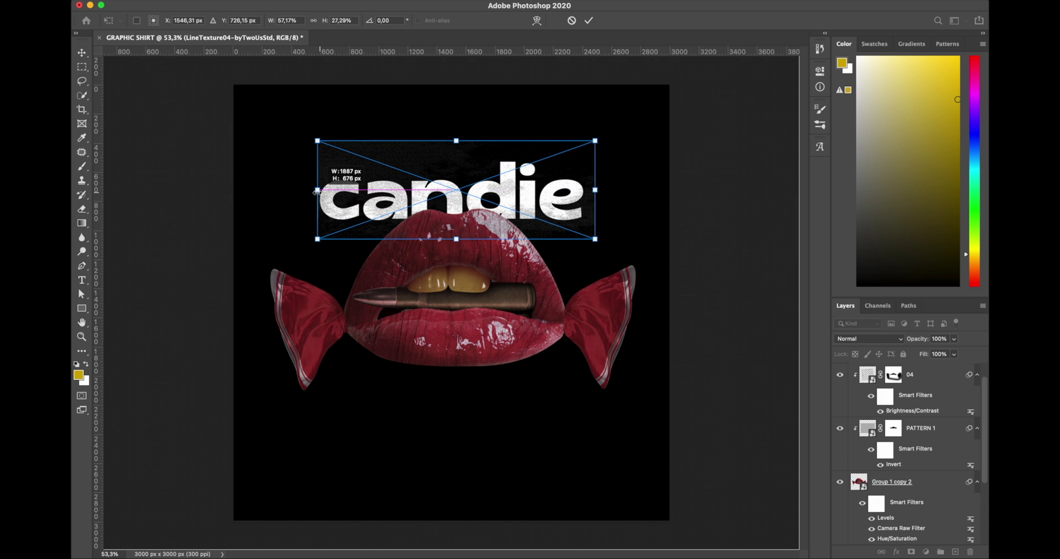
pyautogui.moveTo(595, 140); pyautogui.dragTo(603, 107)
pyautogui.press('Return')
pyautogui.keyDown('alt'); pyautogui.click(919, 522); pyautogui.keyUp('alt')
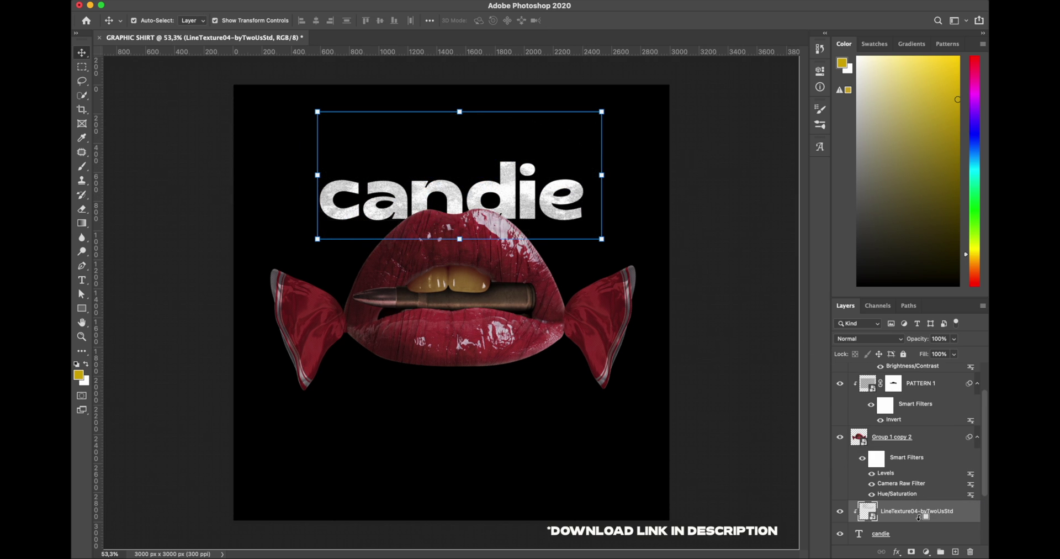
pyautogui.hotkey('ctrl', '+')
pyautogui.hotkey('ctrl', 'u')
pyautogui.click(781, 340)
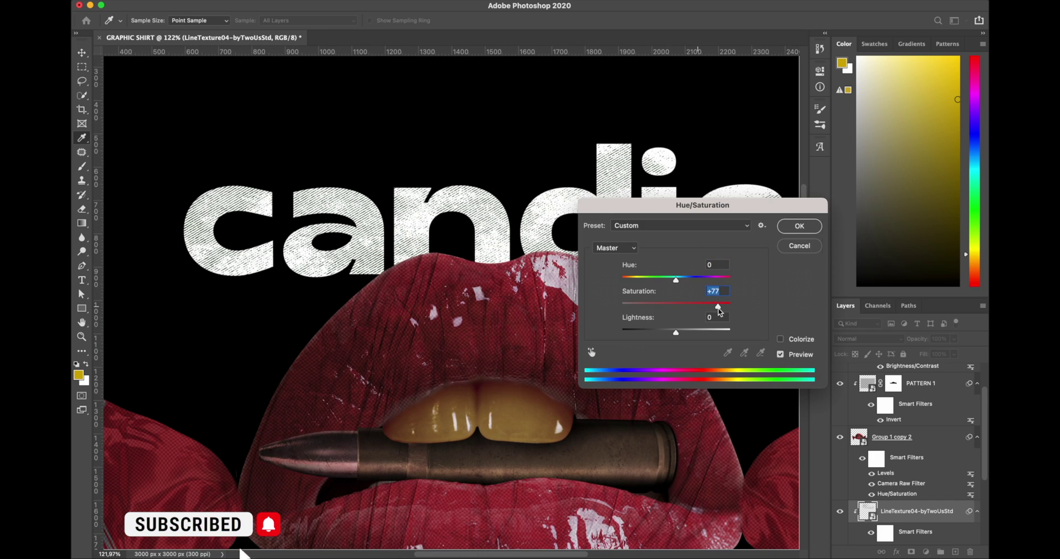
# Finish the Hue/Saturation change, then add and resize the 'COMING AFTER YOU' subtitle below the lips.
pyautogui.click(800, 228)
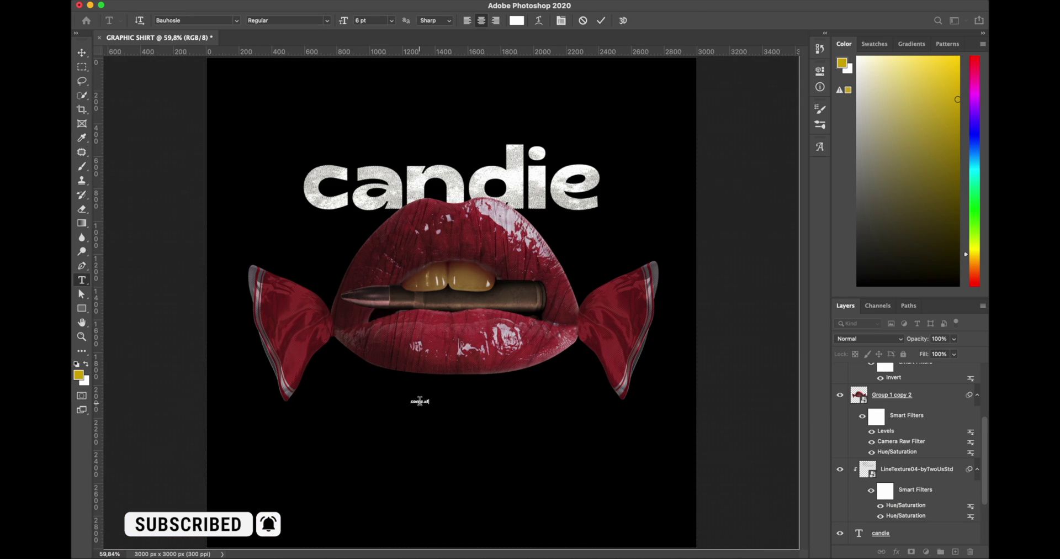
pyautogui.press('Escape')
pyautogui.hotkey('ctrl', 't')
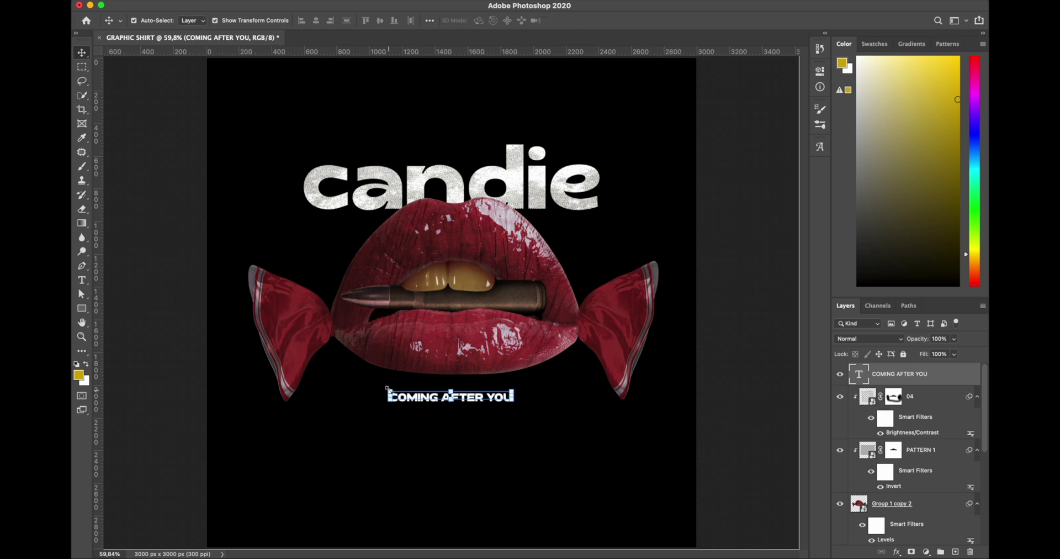
pyautogui.scroll(-3, 635, 302)
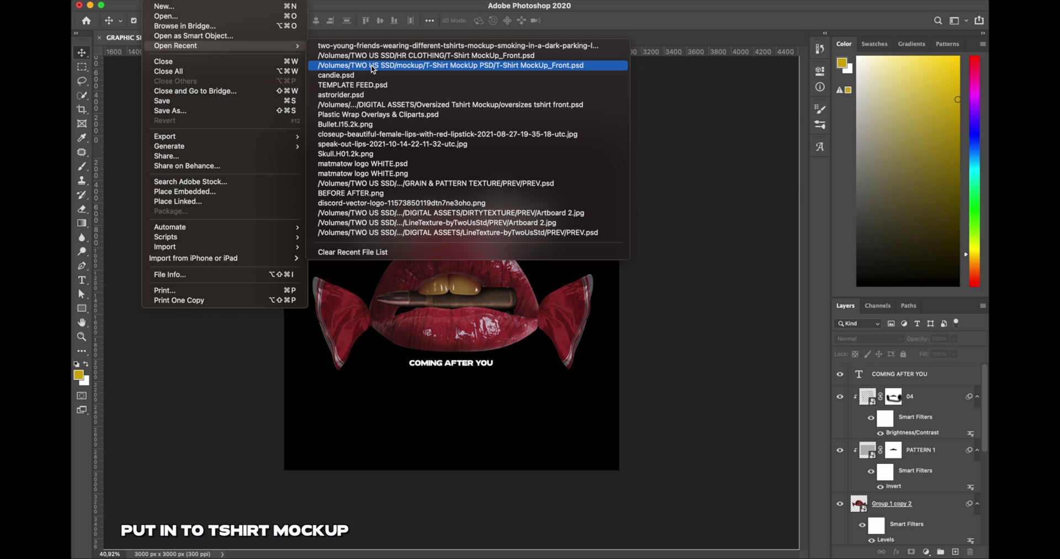
# Open the T-shirt mockup and hide the black fill and background layers in the design.
pyautogui.click(374, 66)
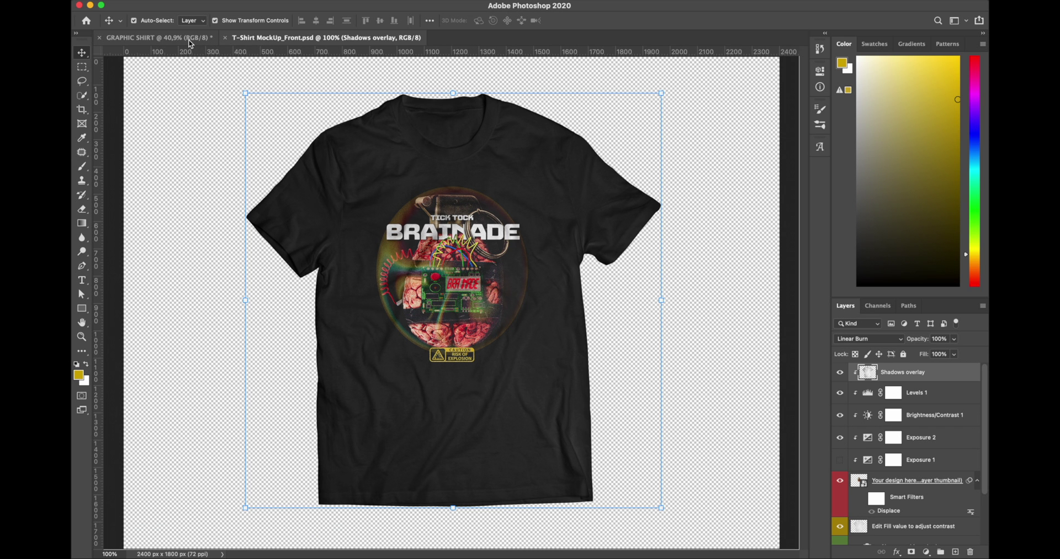
pyautogui.click(190, 38)
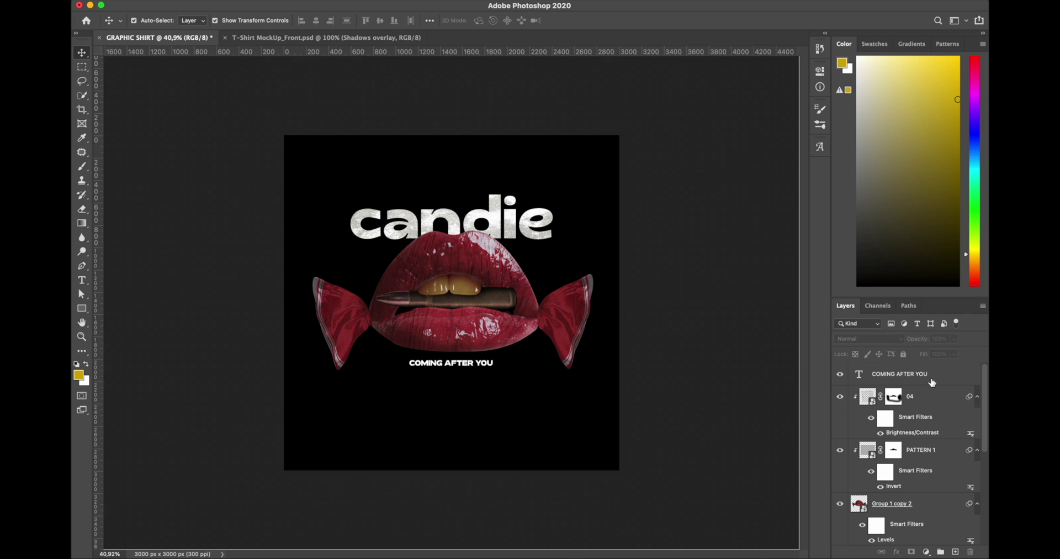
pyautogui.scroll(-5, 942, 471)
pyautogui.click(840, 511)
pyautogui.click(840, 533)
# Merge the candie design layers into one and save the updated contents into the mockup.
pyautogui.click(898, 454)
pyautogui.scroll(5, 898, 455)
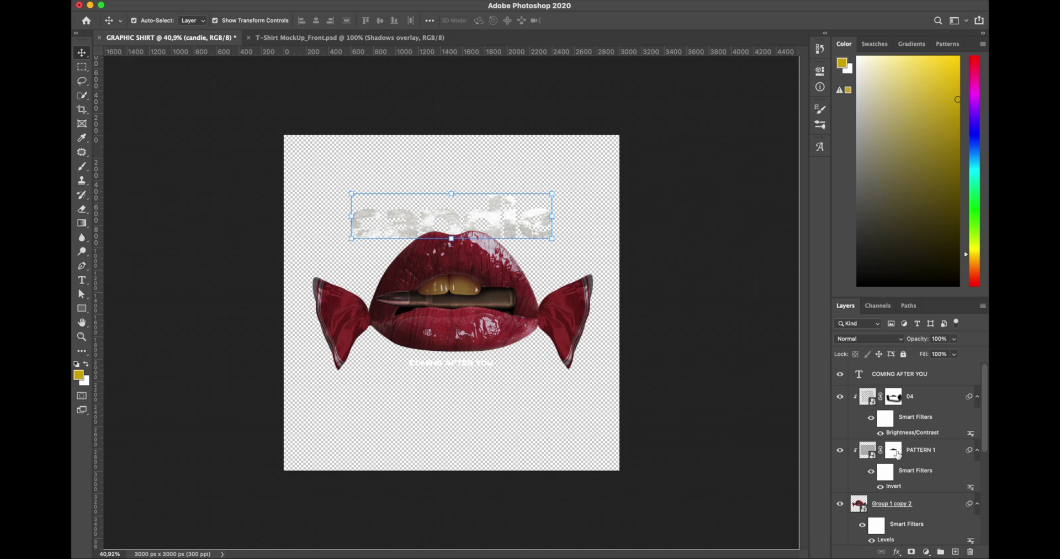
pyautogui.keyDown('shift'); pyautogui.click(907, 373); pyautogui.keyUp('shift')
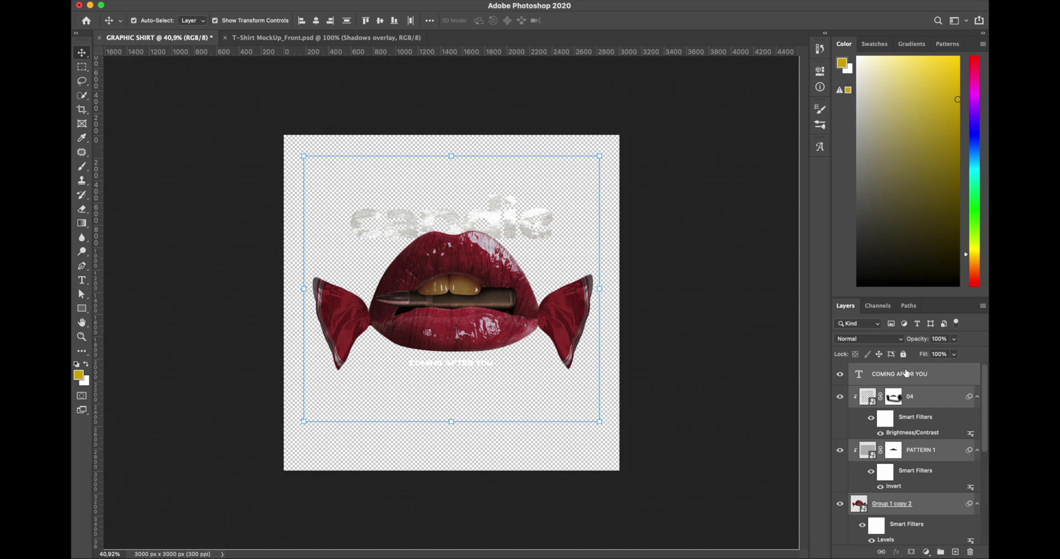
pyautogui.hotkey('ctrl', 'e')
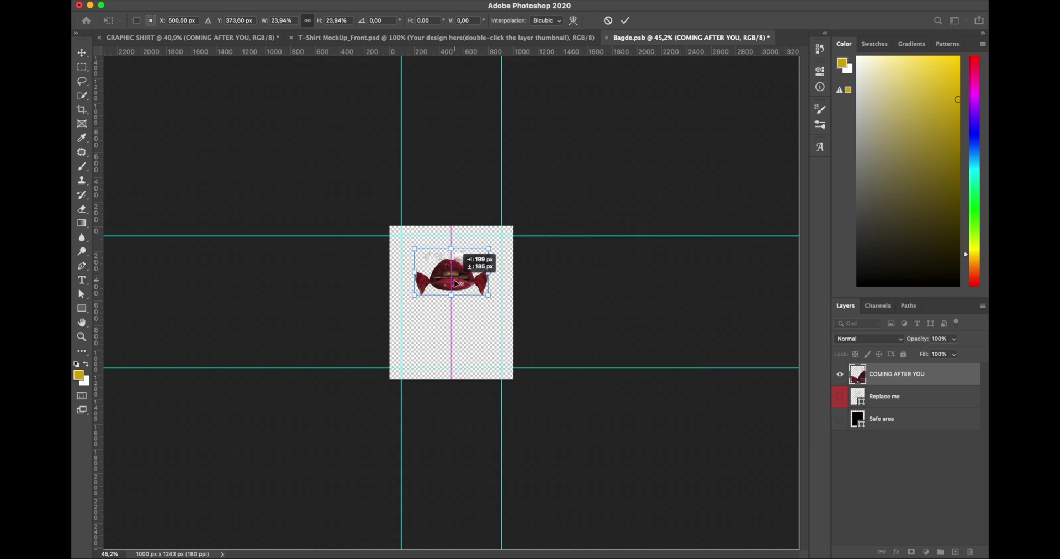
pyautogui.press('Return')
pyautogui.hotkey('ctrl', 'w')
pyautogui.click(539, 199)
# Blend the design into the shirt with Screen mode, testing its size and another blend mode.
pyautogui.click(867, 338)
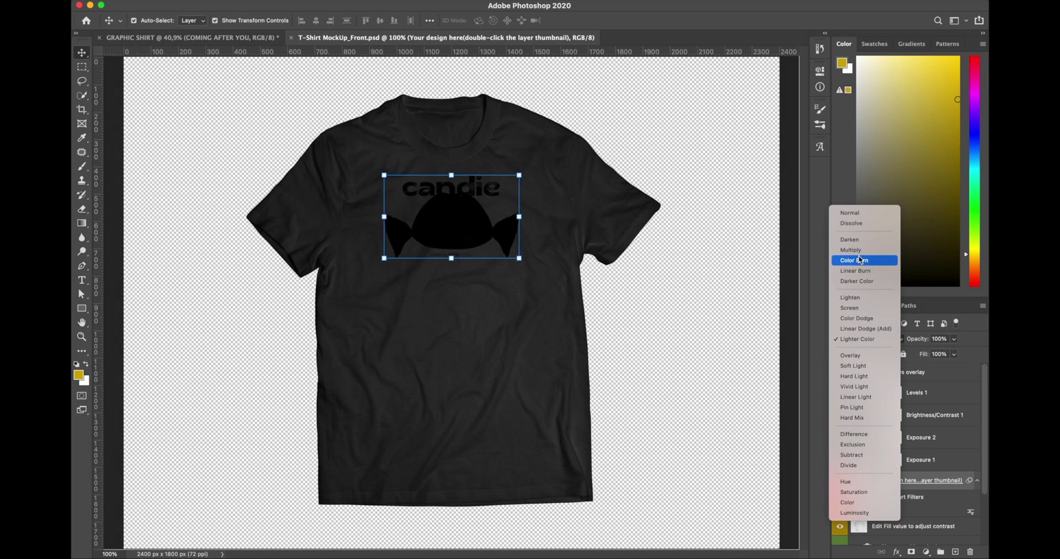
pyautogui.click(851, 308)
pyautogui.hotkey('ctrl', 't')
pyautogui.moveTo(483, 222); pyautogui.dragTo(484, 239)
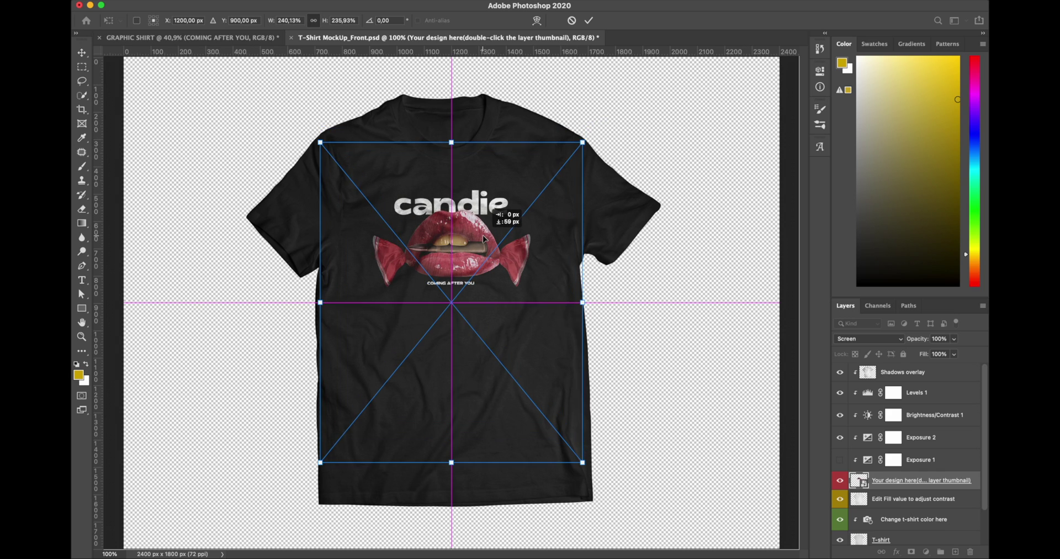
pyautogui.press('Return')
pyautogui.press('Return')
pyautogui.click(867, 338)
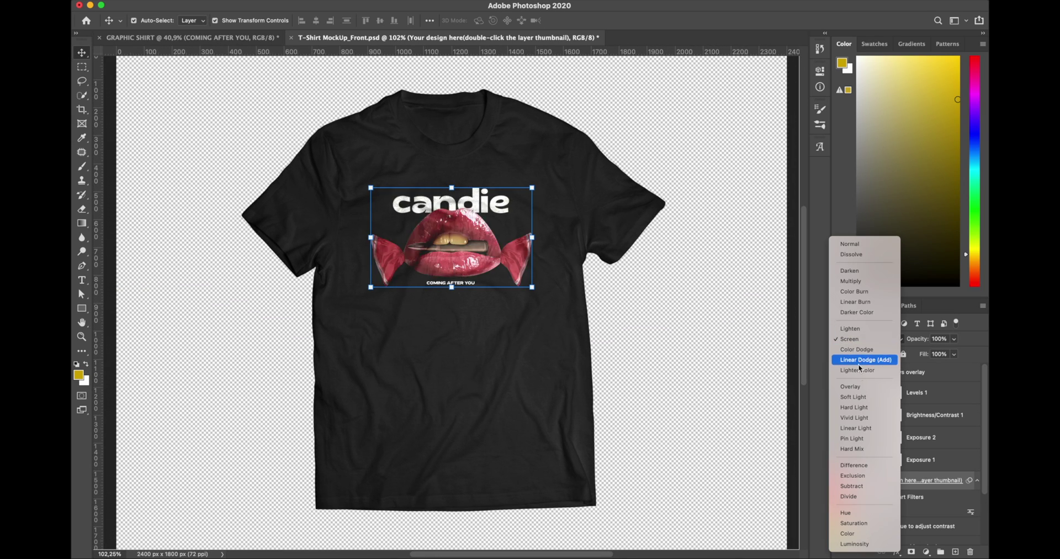
pyautogui.click(854, 328)
pyautogui.scroll(5, 434, 230)
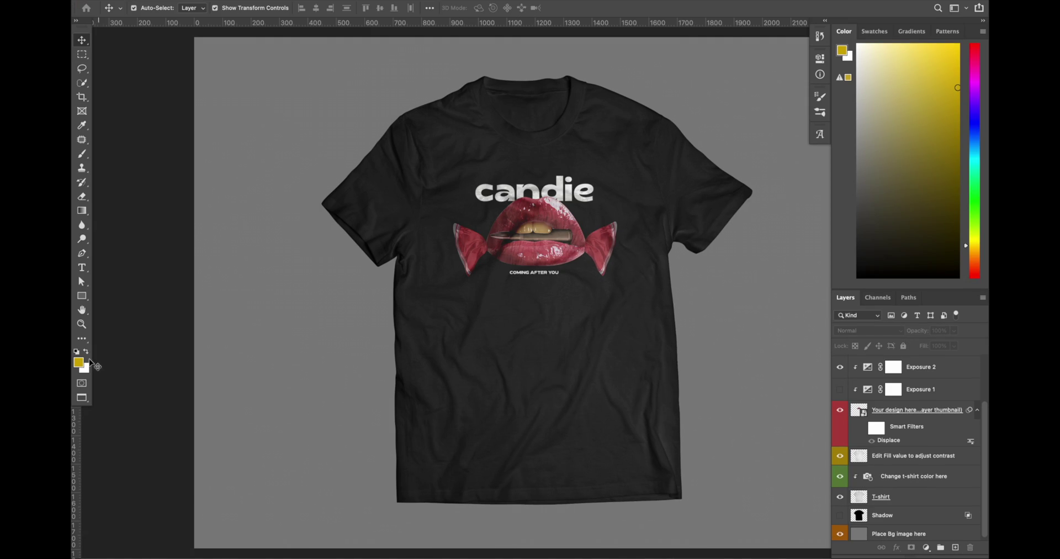
# Fill the backdrop layer with black and show the mockup in full-screen view.
pyautogui.click(79, 362)
pyautogui.click(819, 217)
pyautogui.click(899, 534)
pyautogui.hotkey('alt', 'BackSpace')
pyautogui.press('f')
pyautogui.press('f')
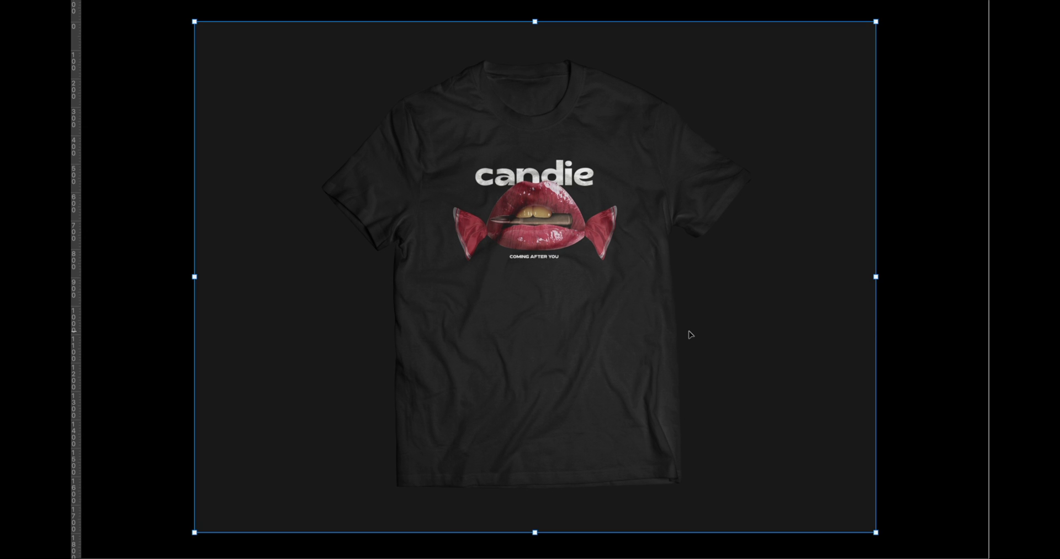
pyautogui.hotkey('ctrl', '0')
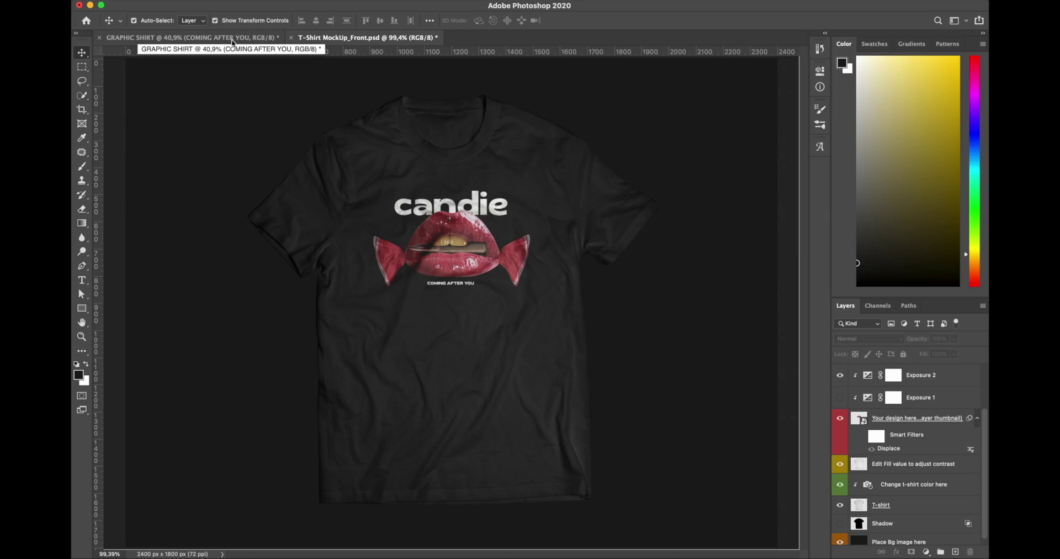
pyautogui.press('f')
pyautogui.press('f')
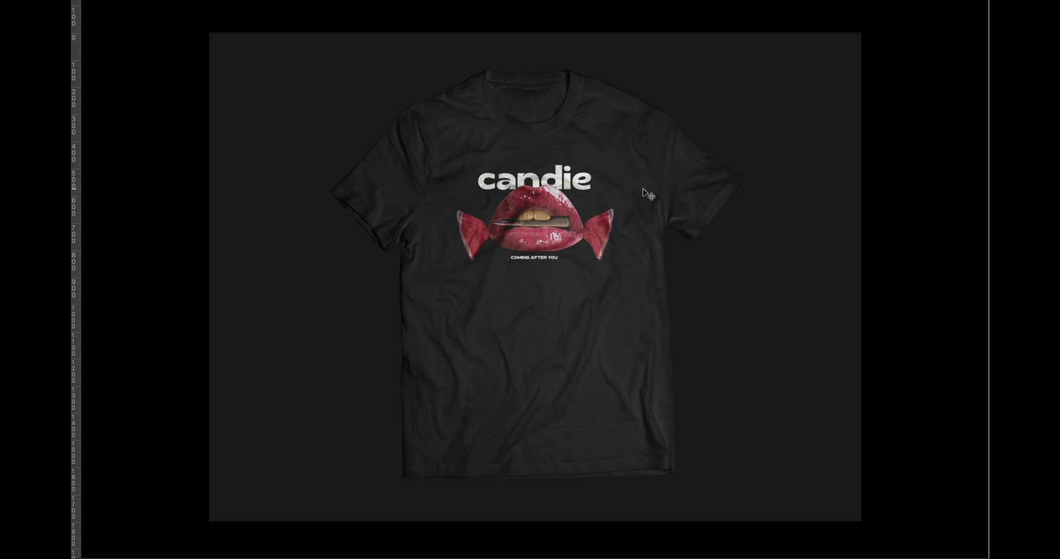